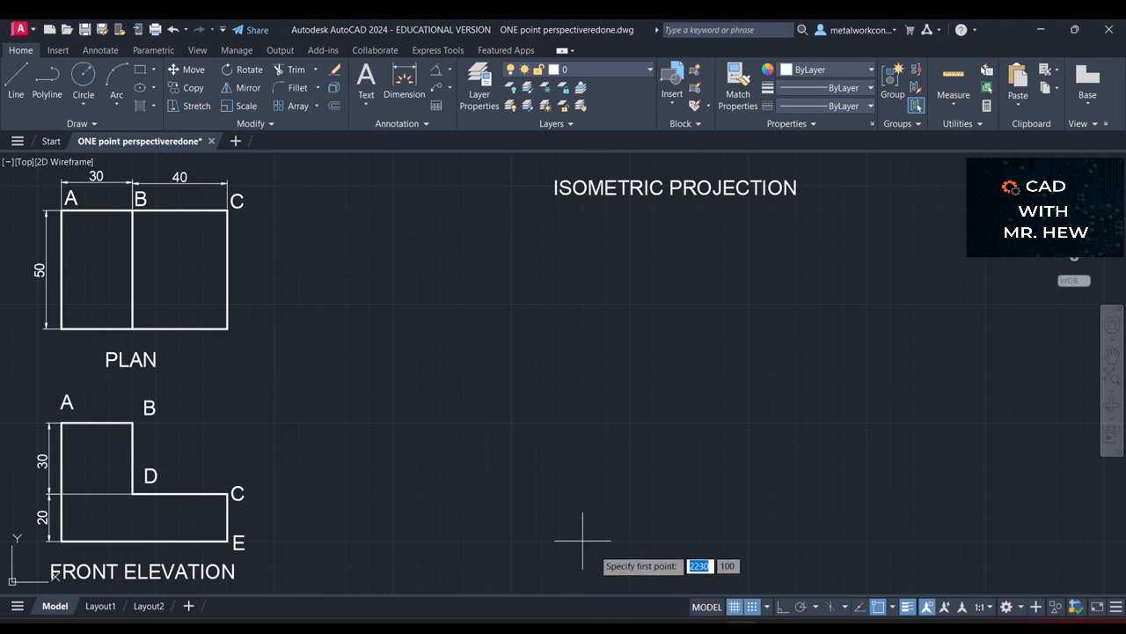
Draw a horizontal base line below the ISOMETRIC PROJECTION title and a vertical line rising from a point on it.
click(582, 563)
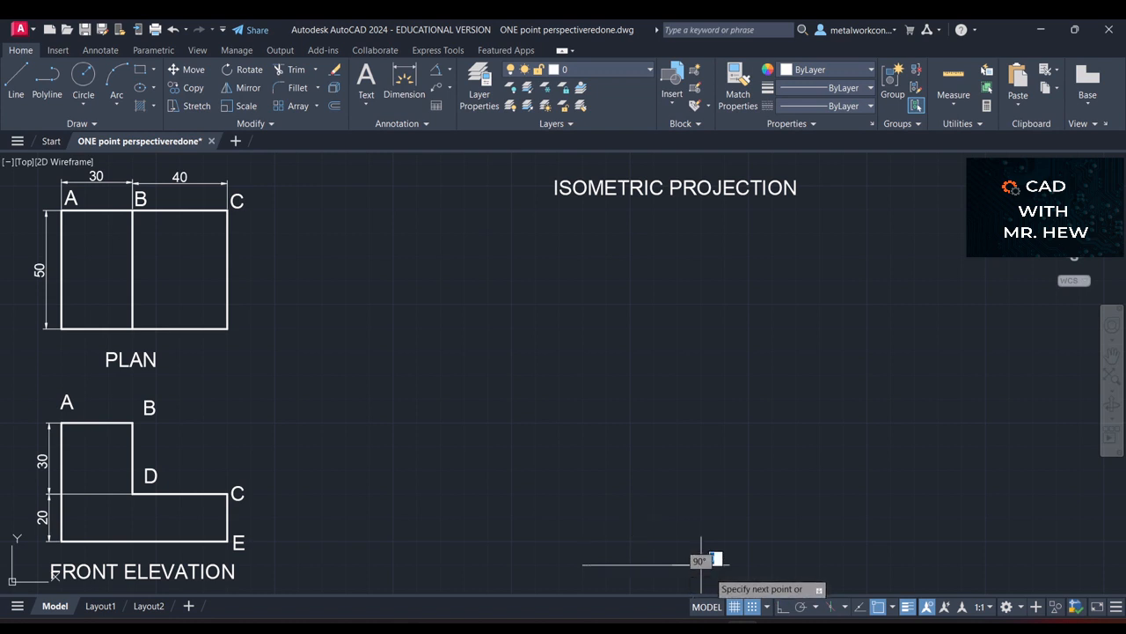
click(702, 564)
key(Return)
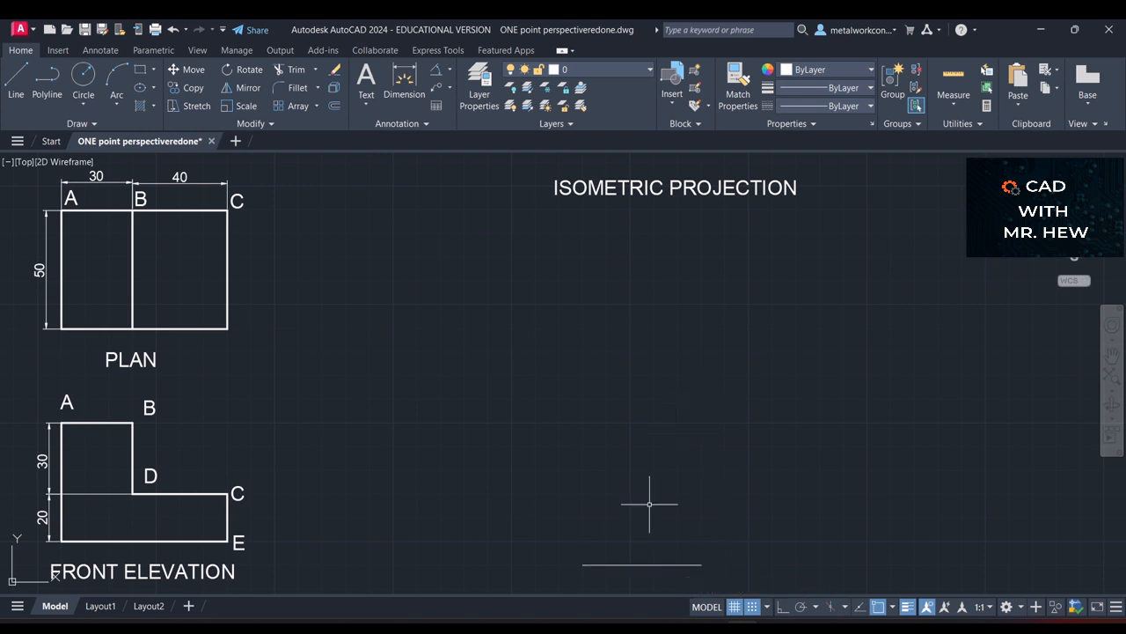
click(16, 79)
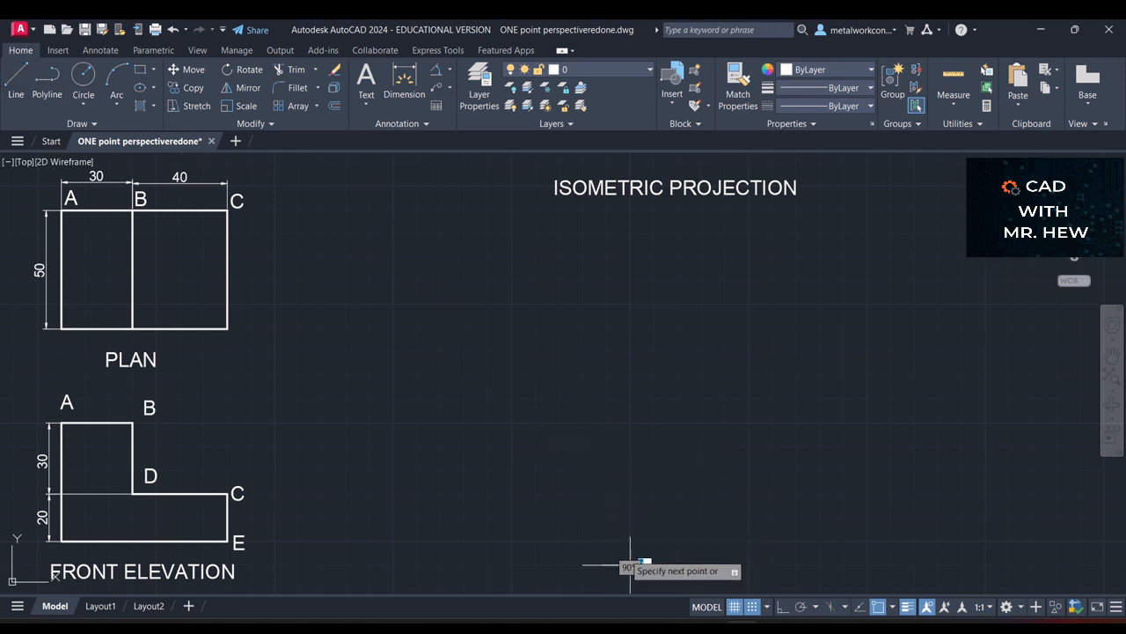
click(595, 564)
click(630, 422)
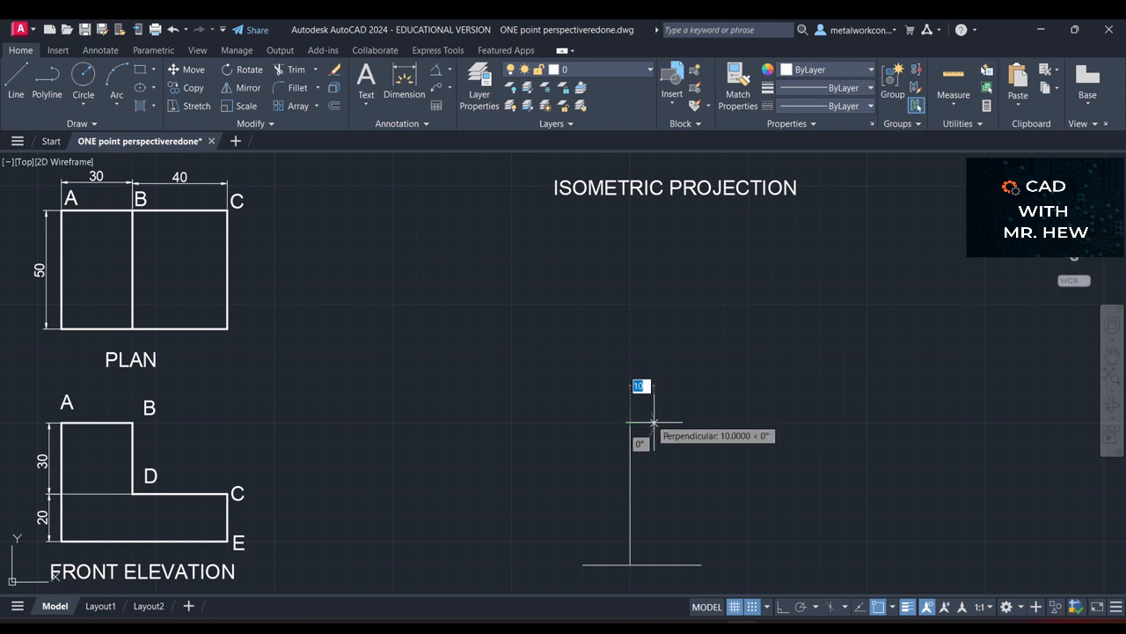
key(Escape)
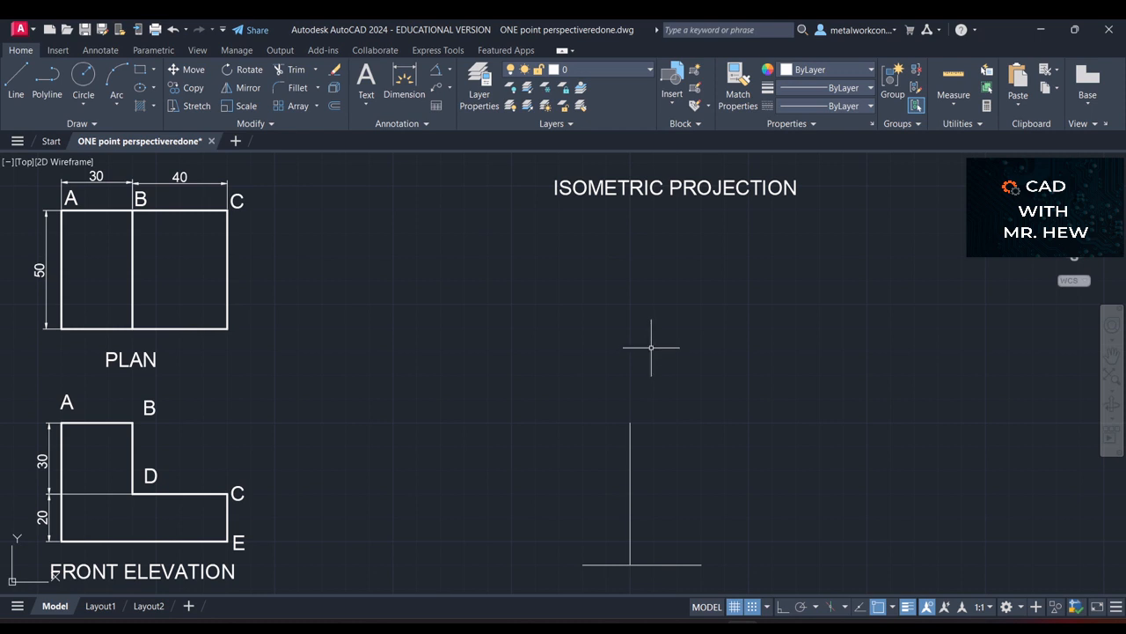
Draw a line 50 units long at 30° from the intersection of the base line and the vertical line.
key(l)
key(Return)
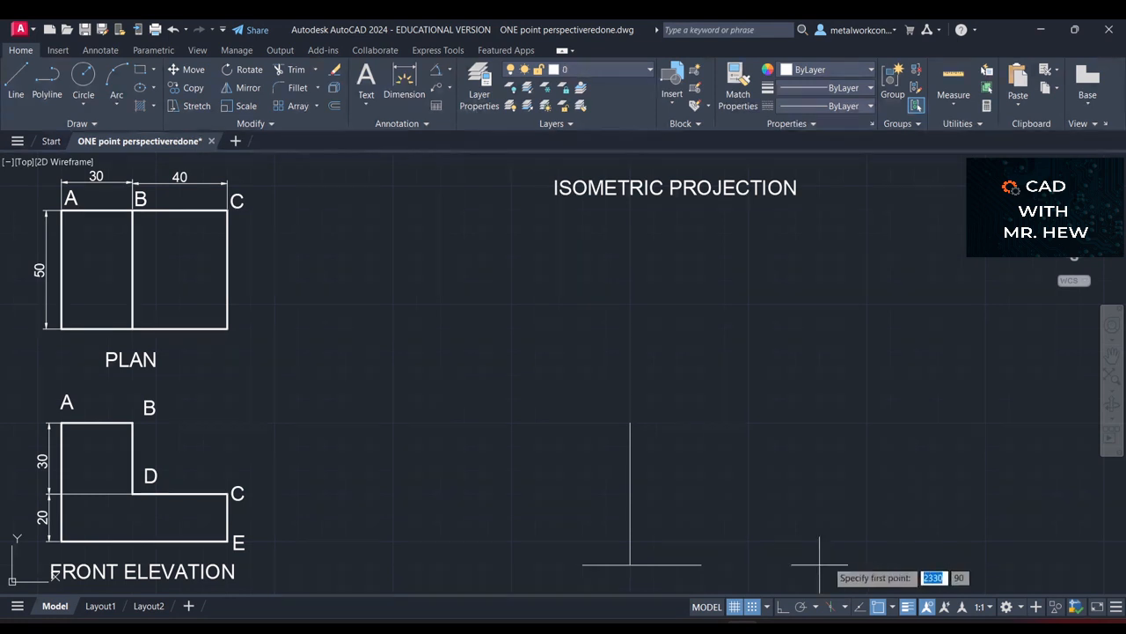
click(630, 564)
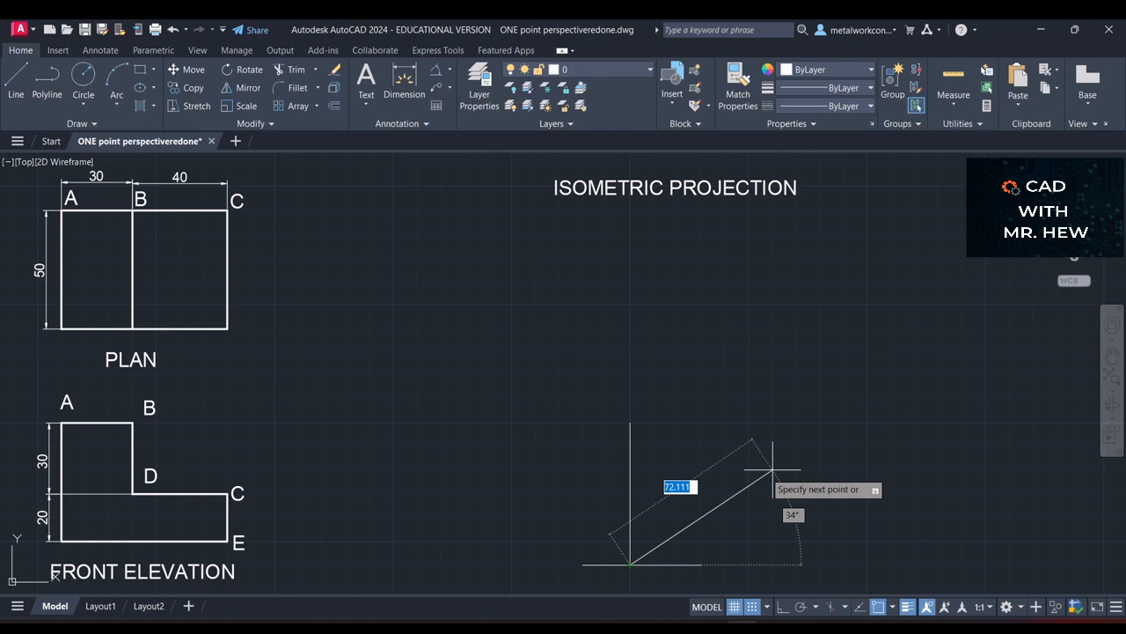
text(50)
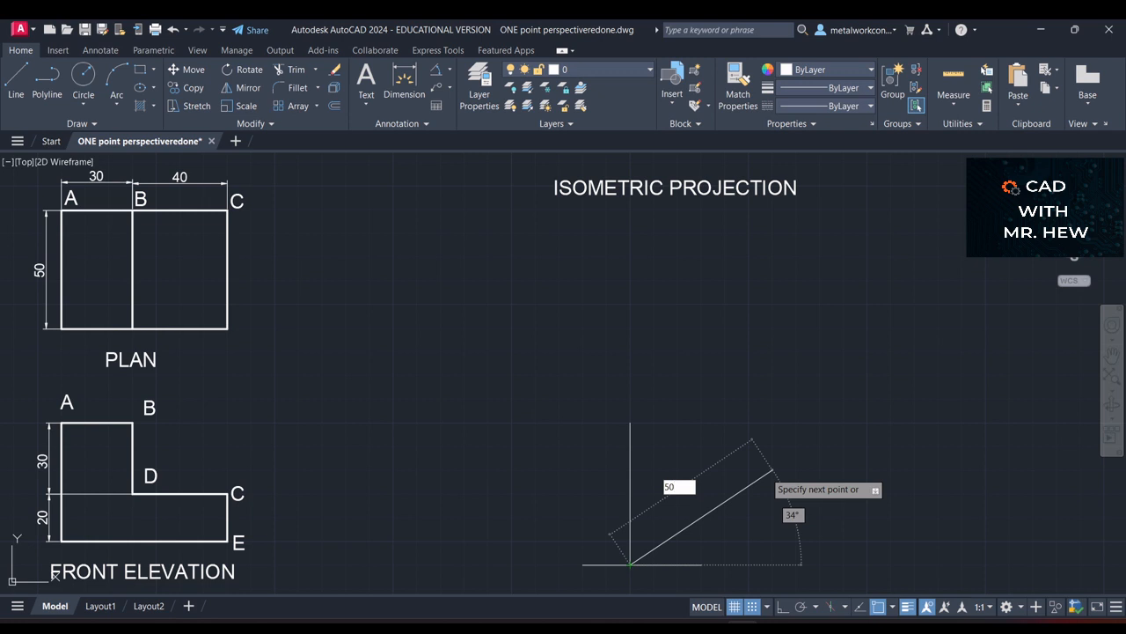
key(Tab)
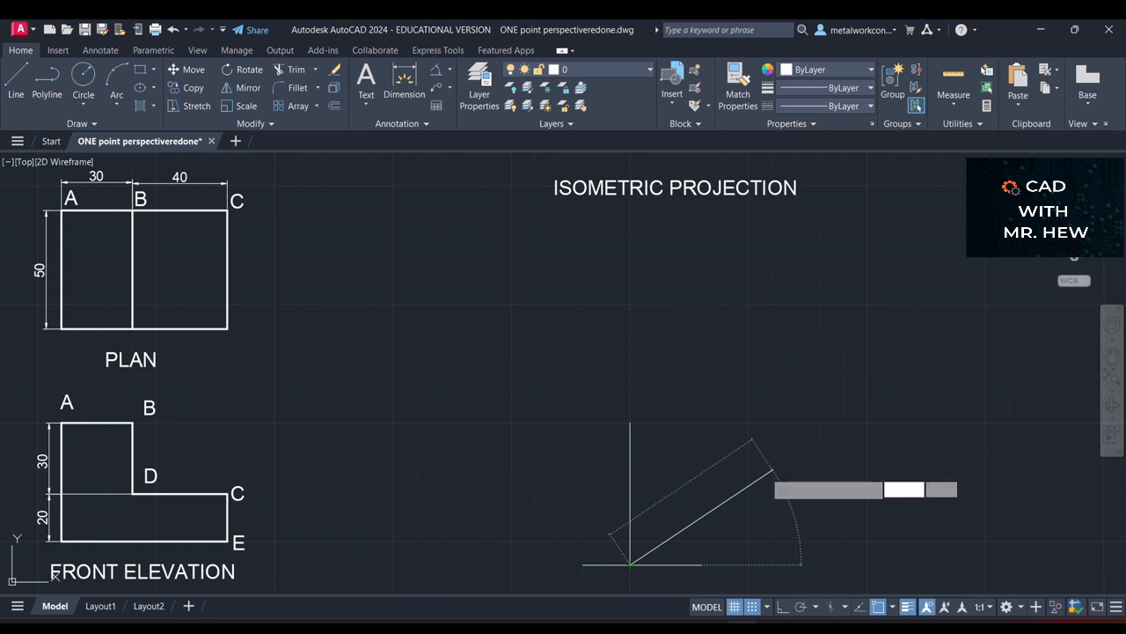
text(3)
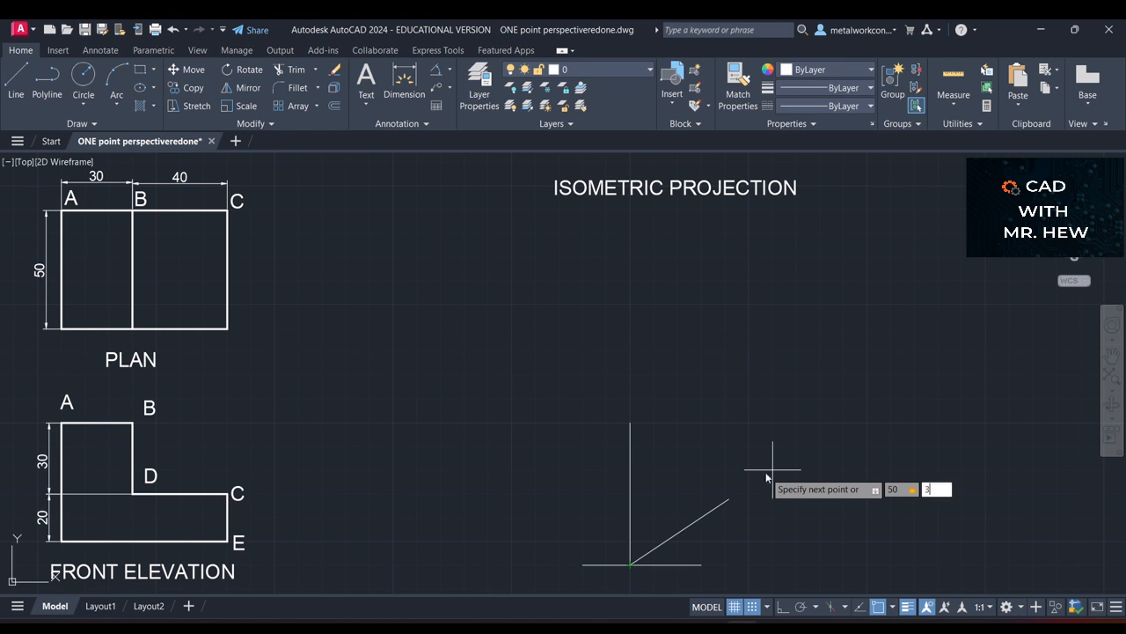
text(0)
key(Return)
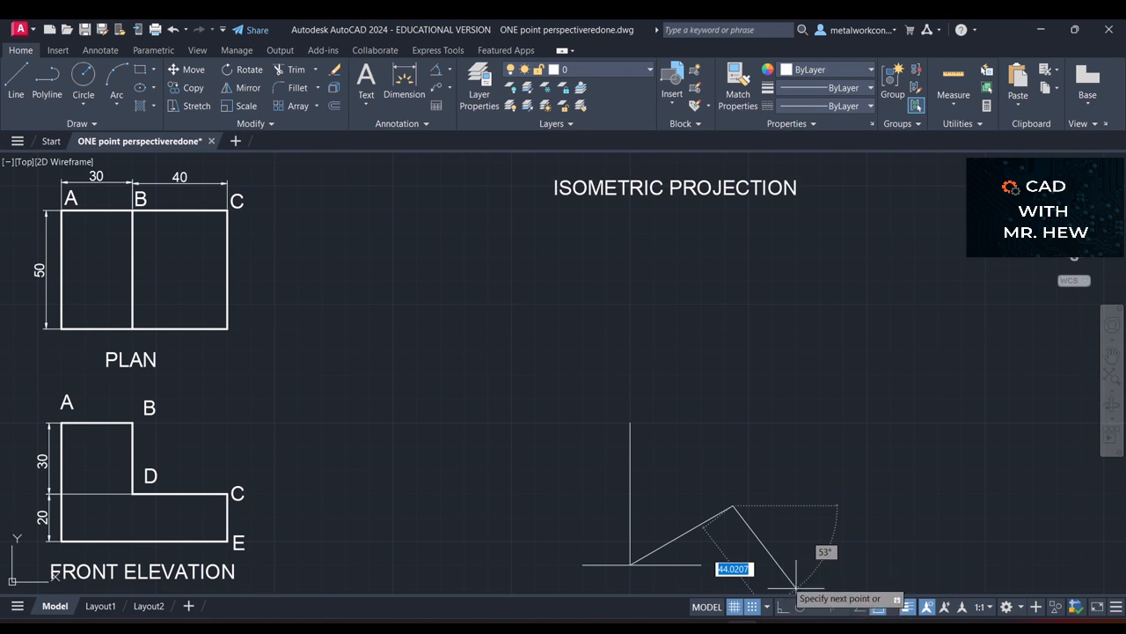
key(Escape)
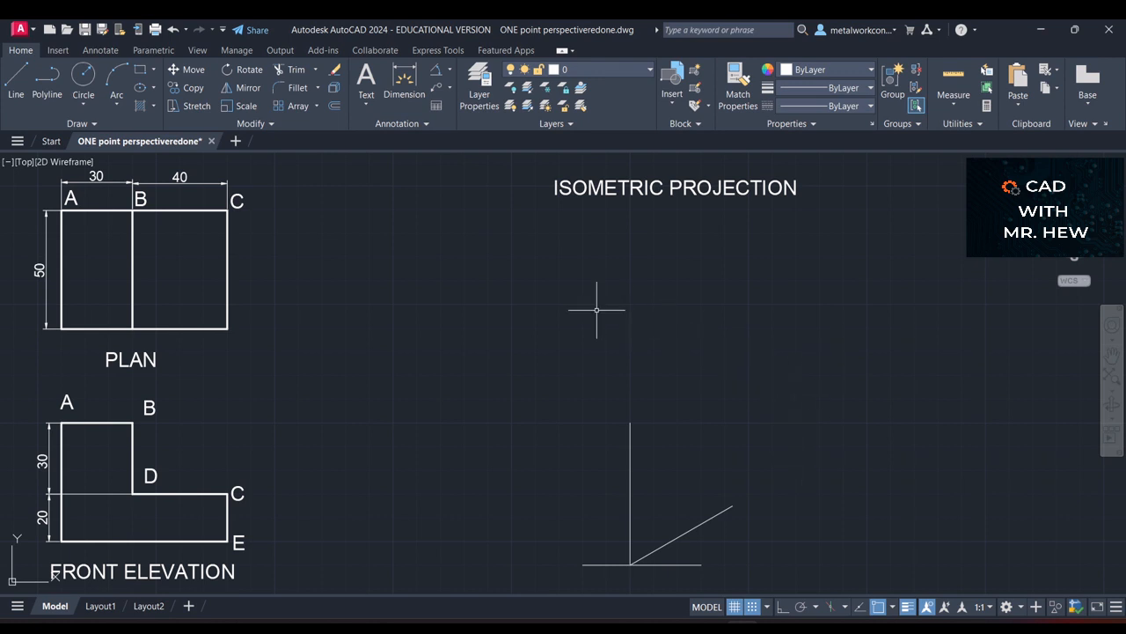
Draw a line 70 units long at 150° from the same intersection on the base line.
text(l)
key(Return)
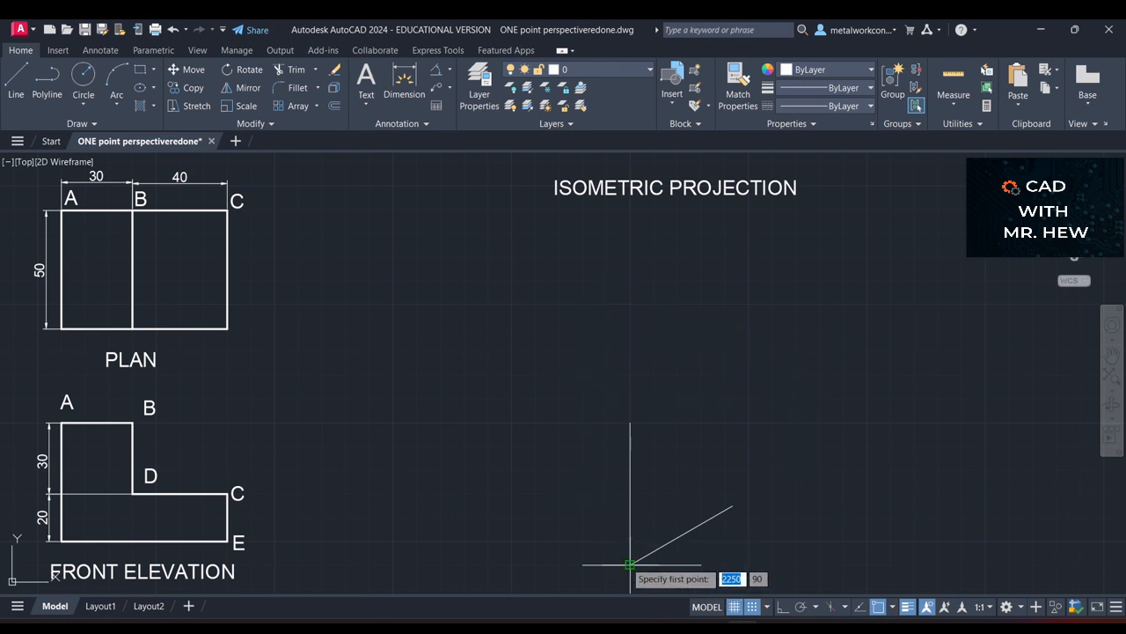
click(632, 563)
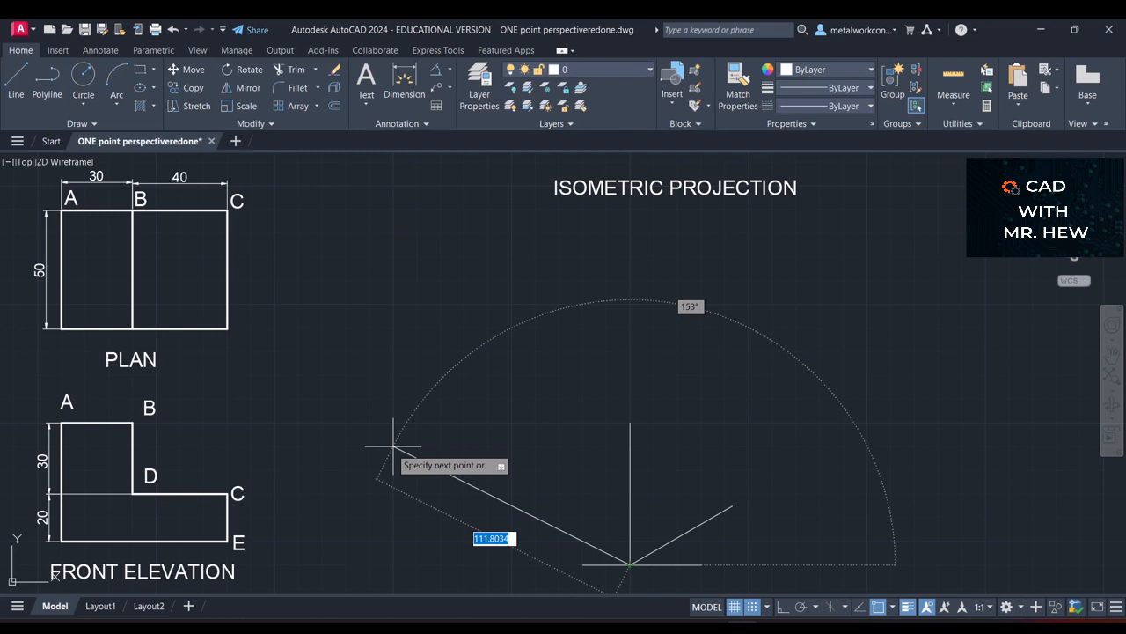
text(70)
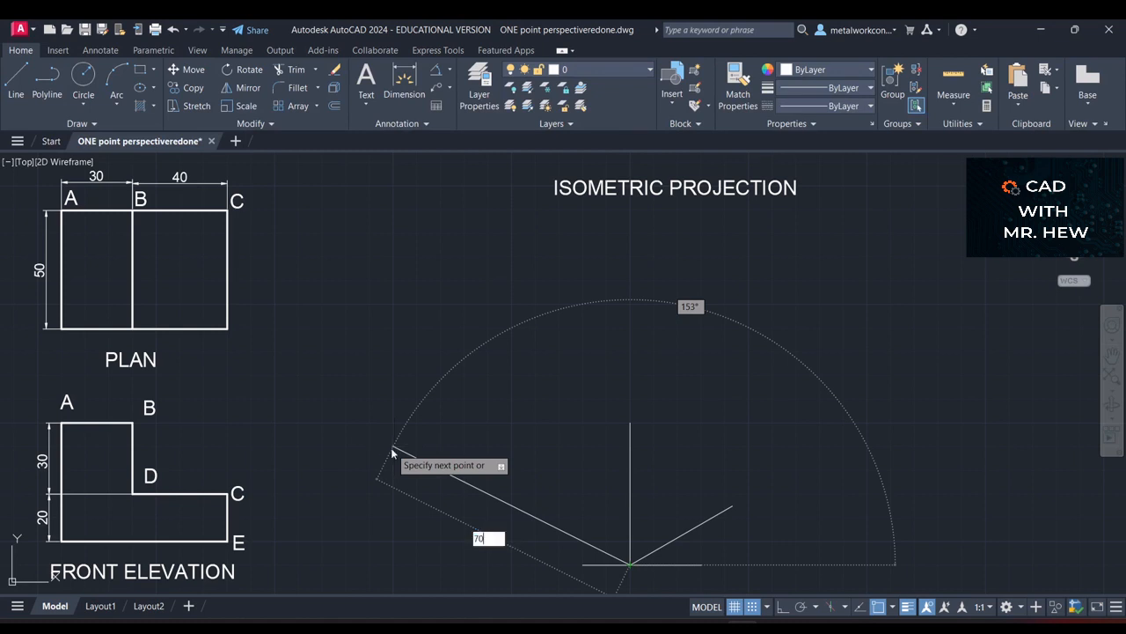
key(Tab)
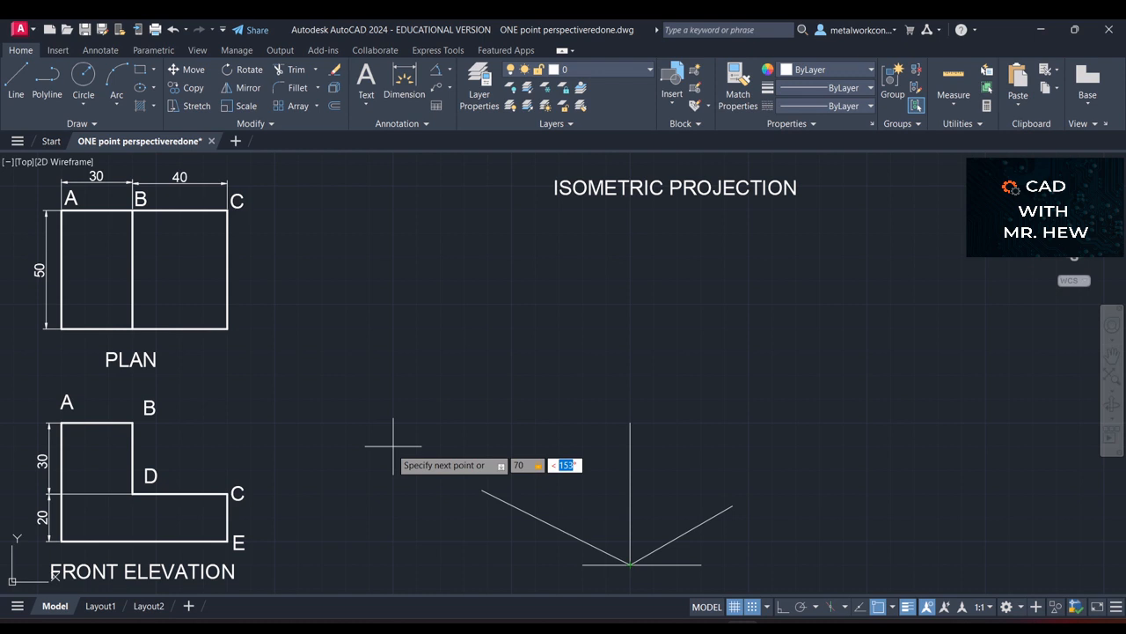
text(150)
key(Return)
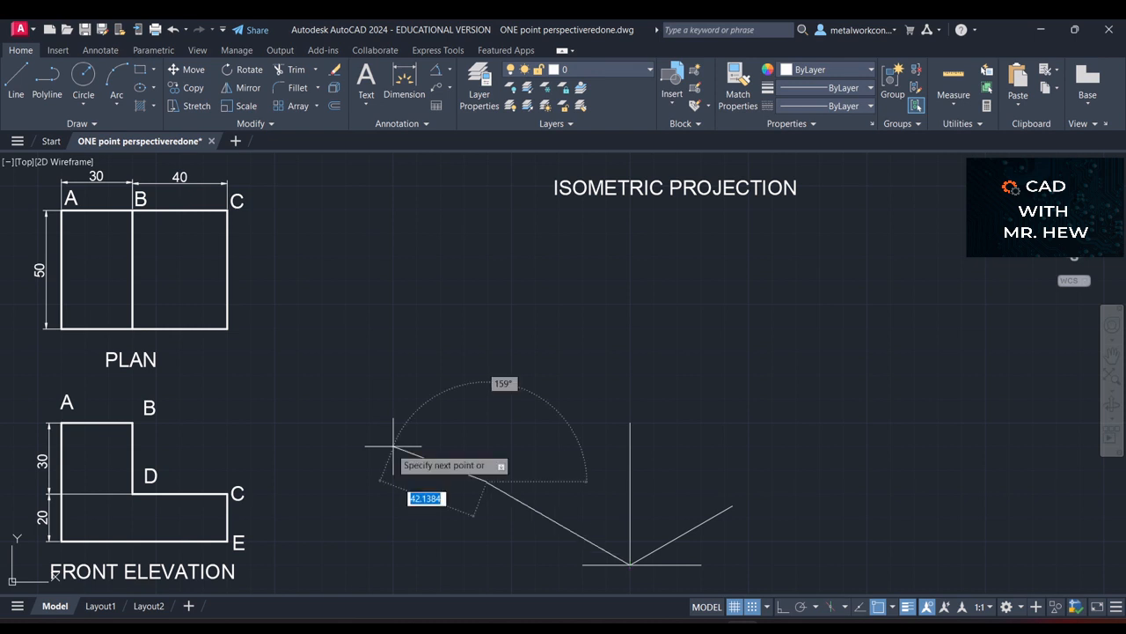
key(Escape)
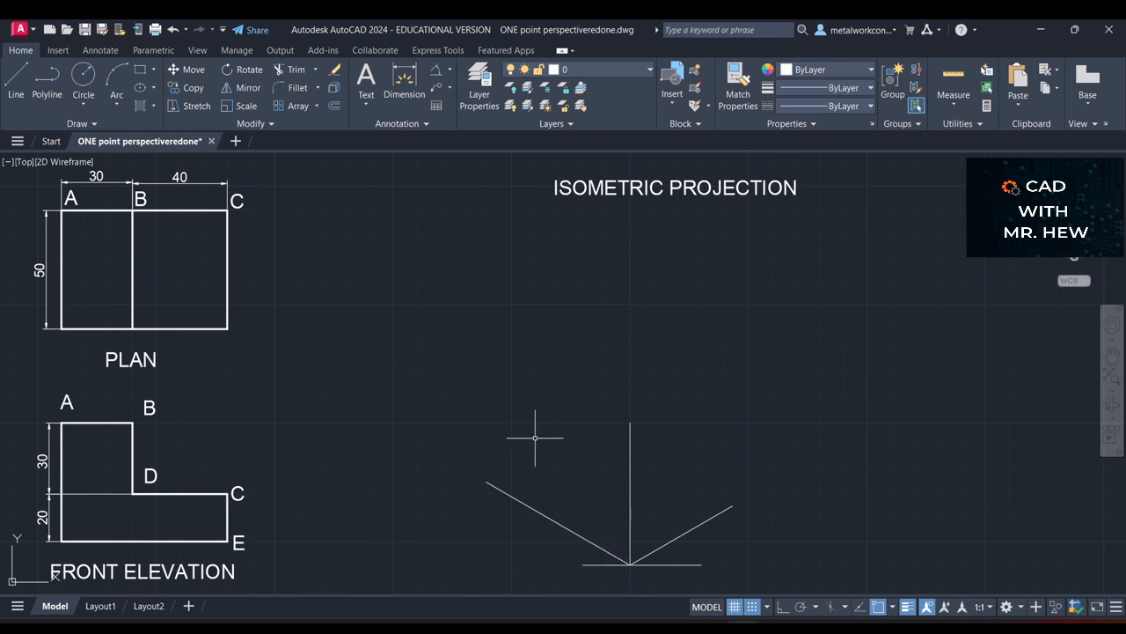
Draw a 20-unit edge straight up from the base intersection, continuing with a 50-unit edge at 30° from its upper end.
key(Return)
click(630, 564)
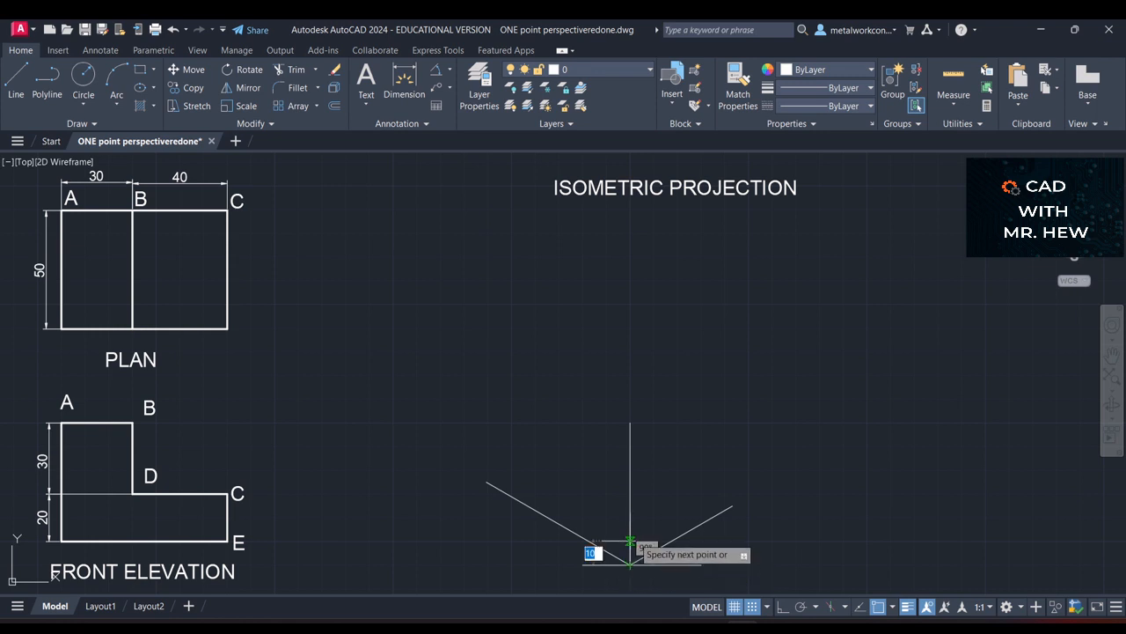
text(20)
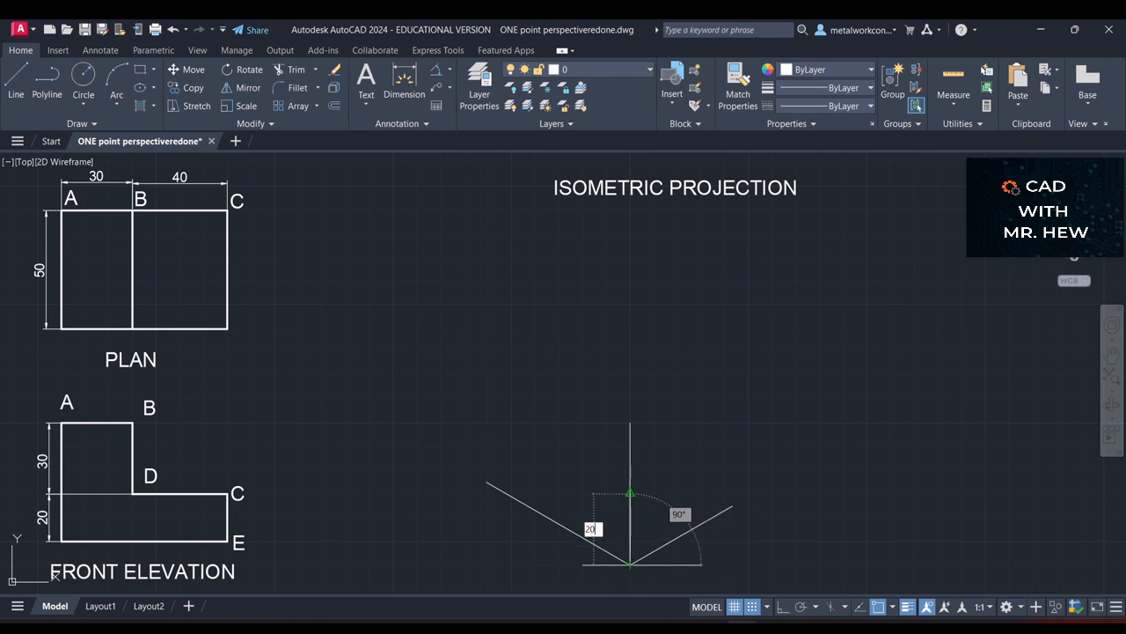
key(Return)
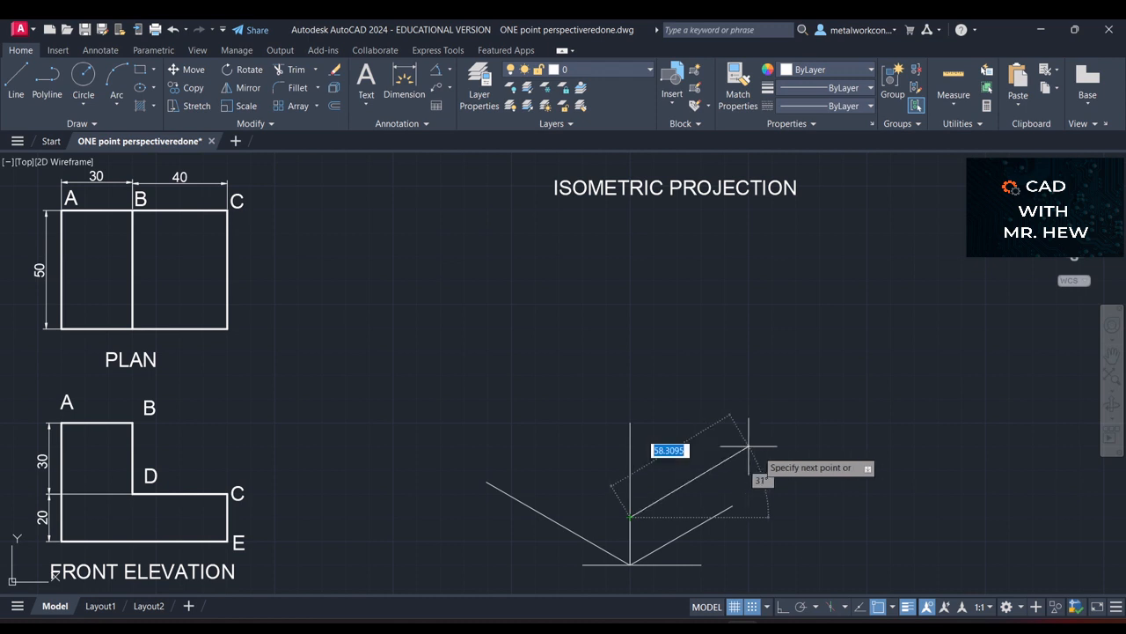
text(50)
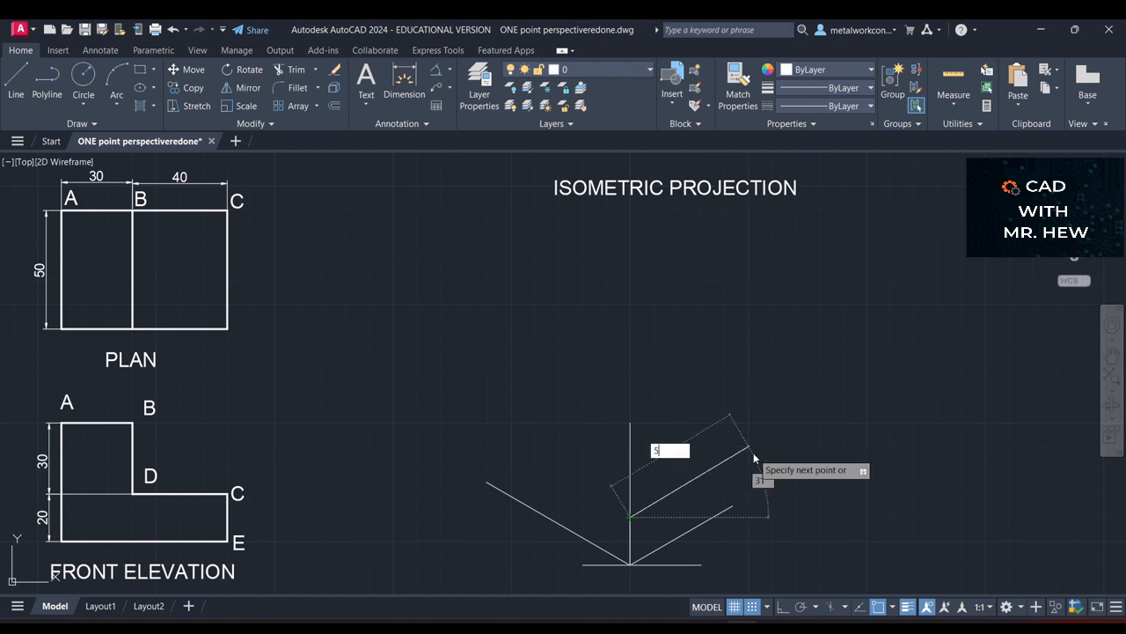
key(Tab)
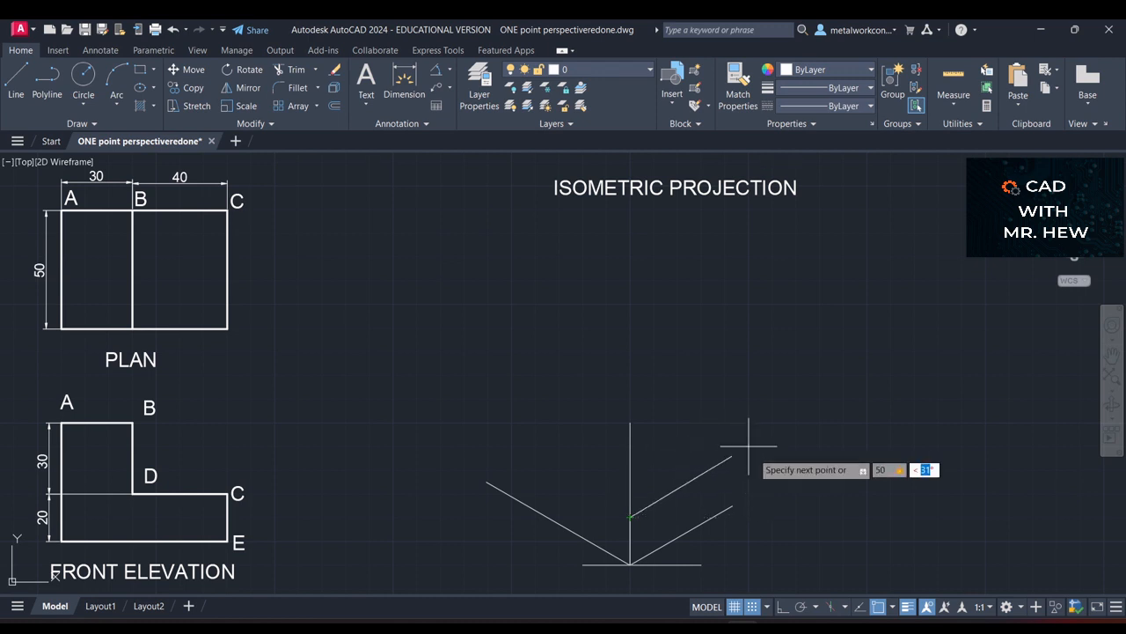
text(30)
key(Return)
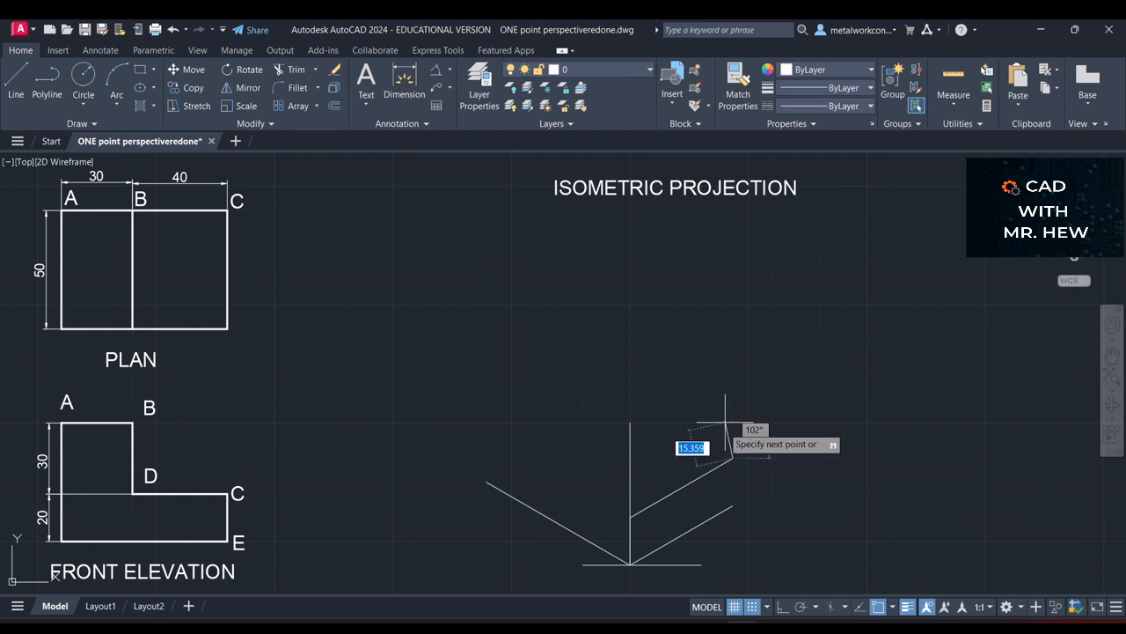
key(Escape)
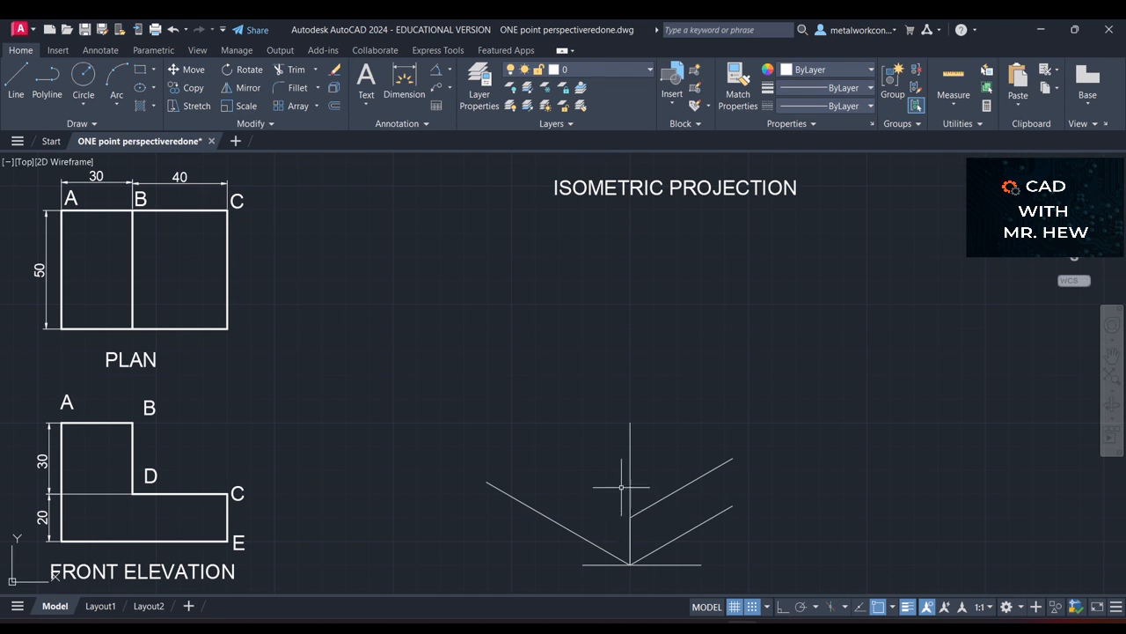
Draw a 40-unit line at 150° from the upper end of the 20-unit vertical edge.
key(l)
key(space)
click(629, 518)
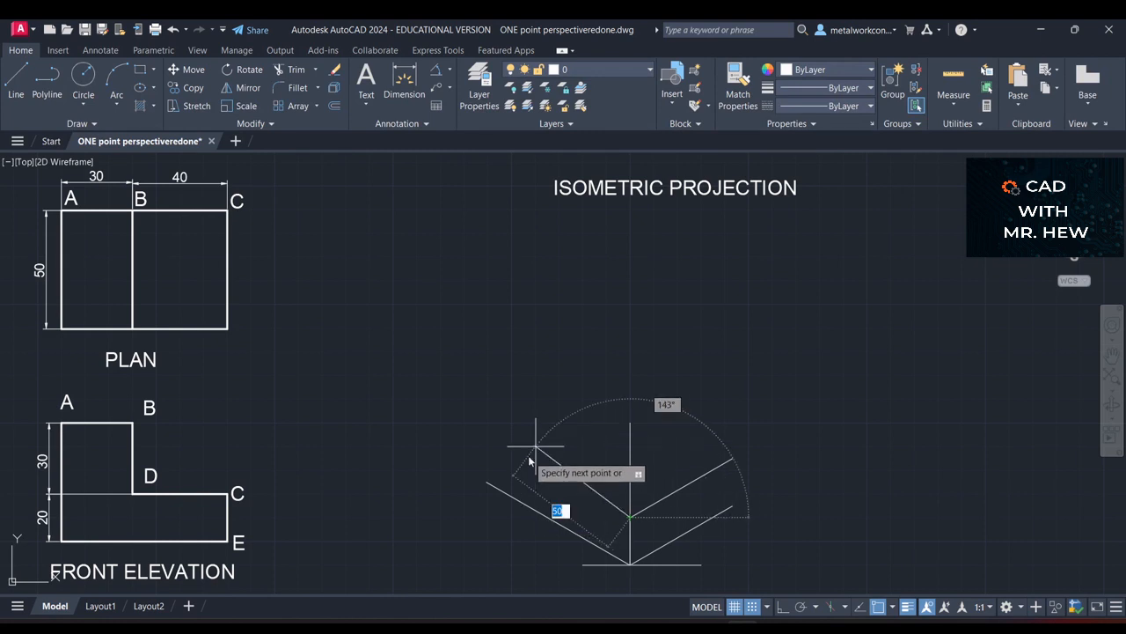
text(40)
key(Tab)
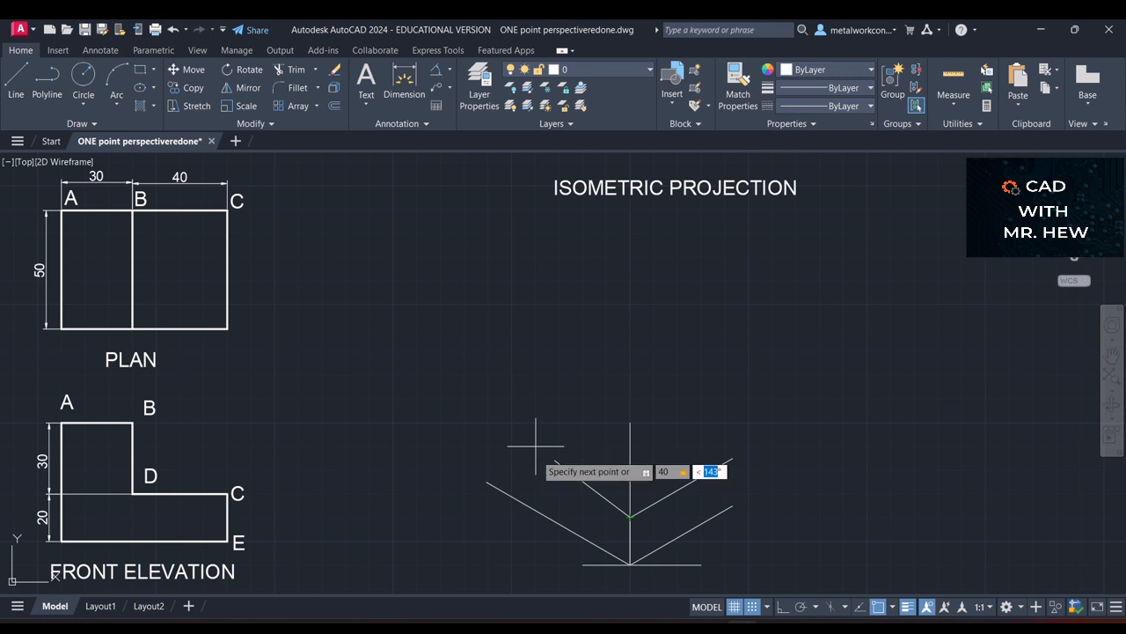
text(150)
key(Return)
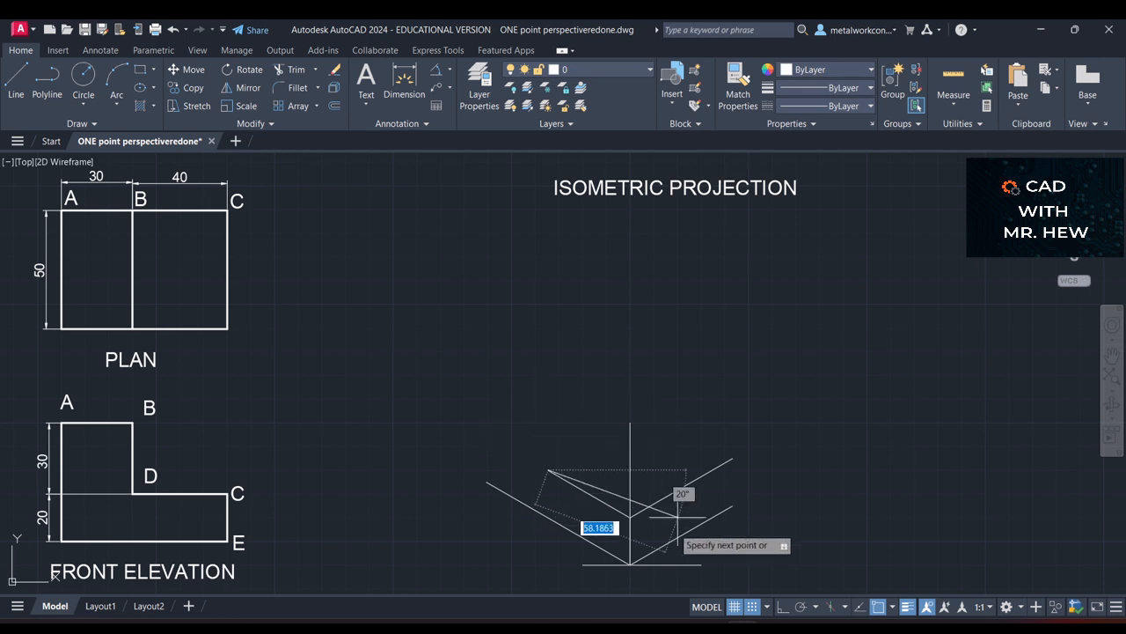
With Ortho mode on, continue the line 30 units straight up, followed by a 30-unit segment at 150°.
click(780, 608)
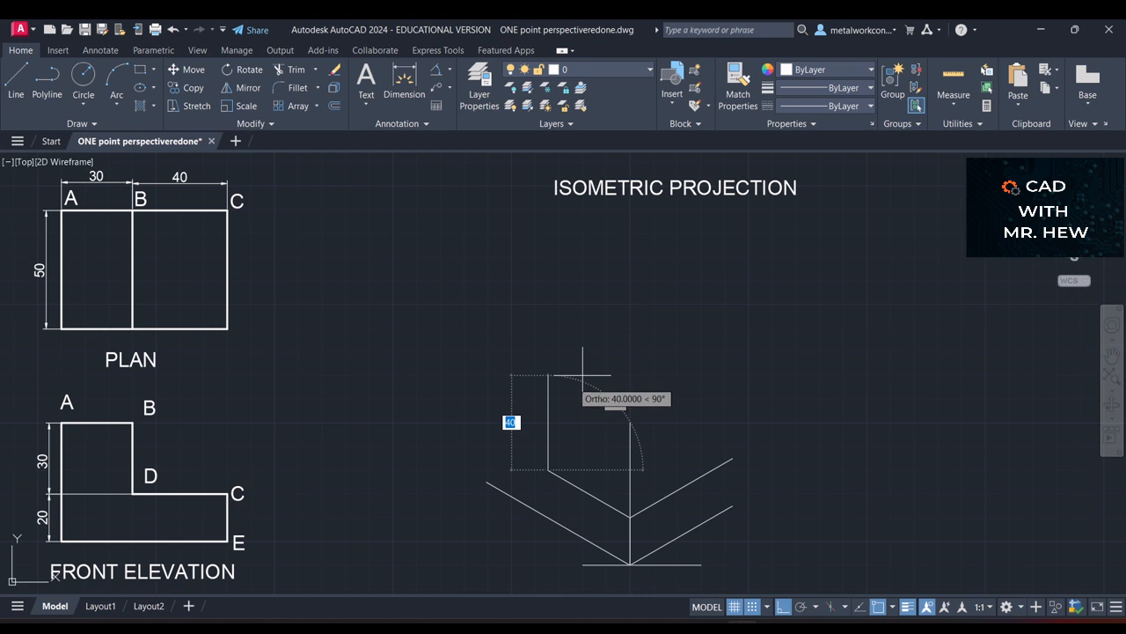
text(3)
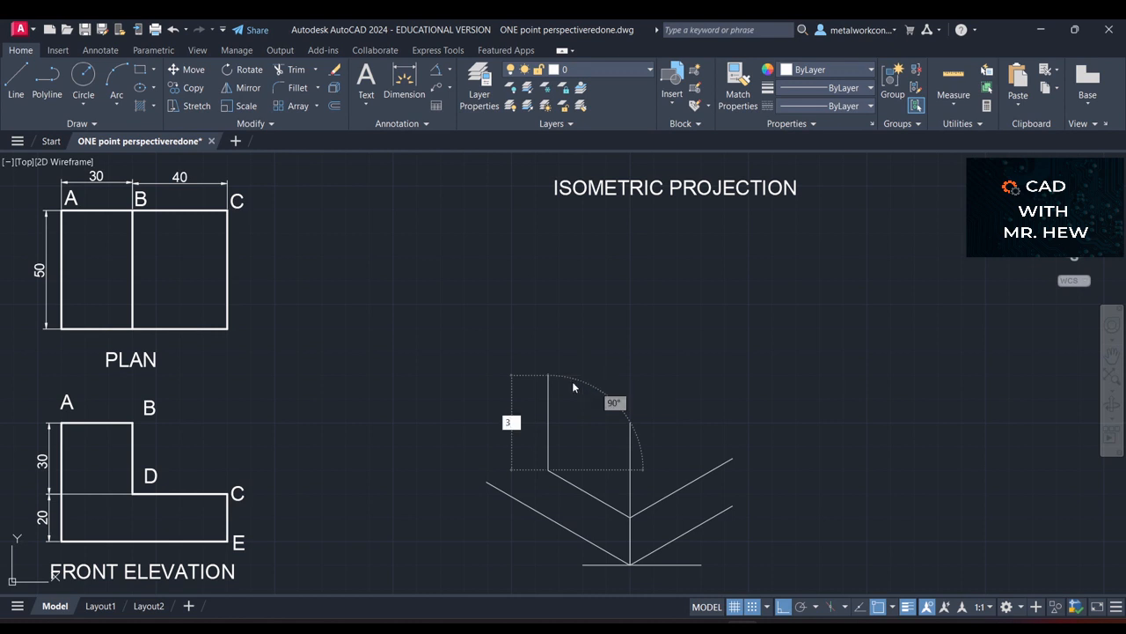
text(0)
key(Return)
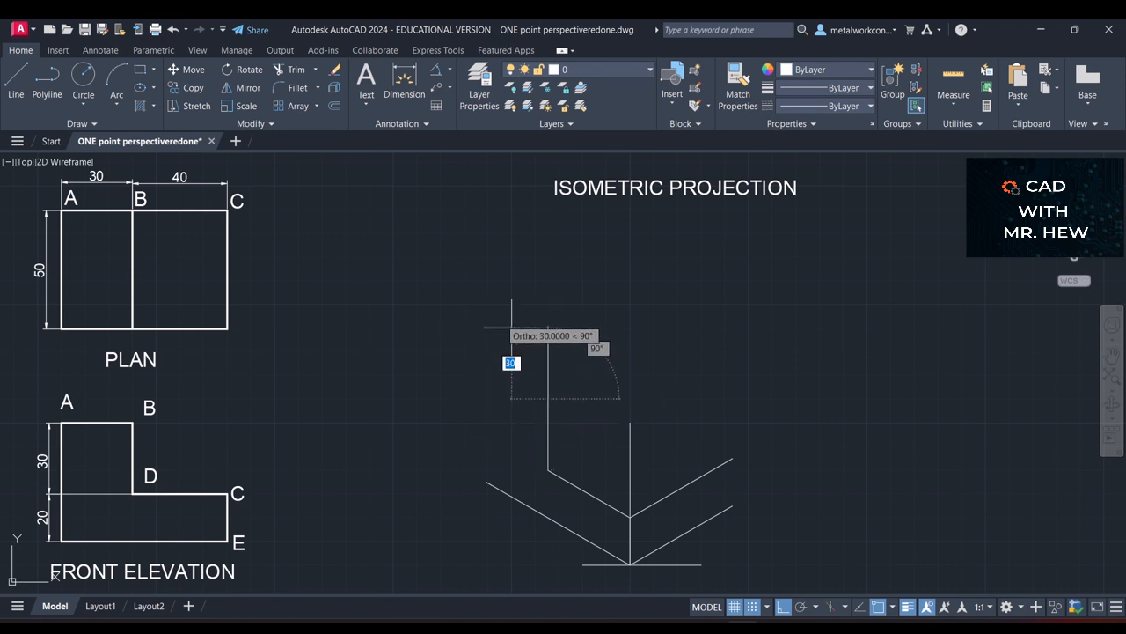
text(30)
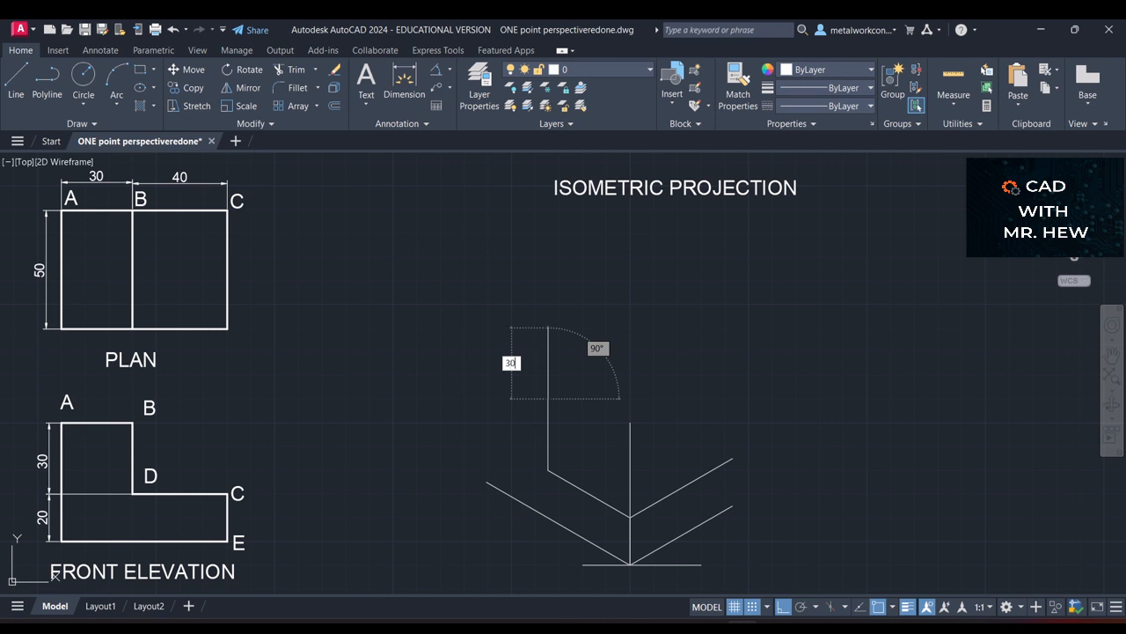
key(Tab)
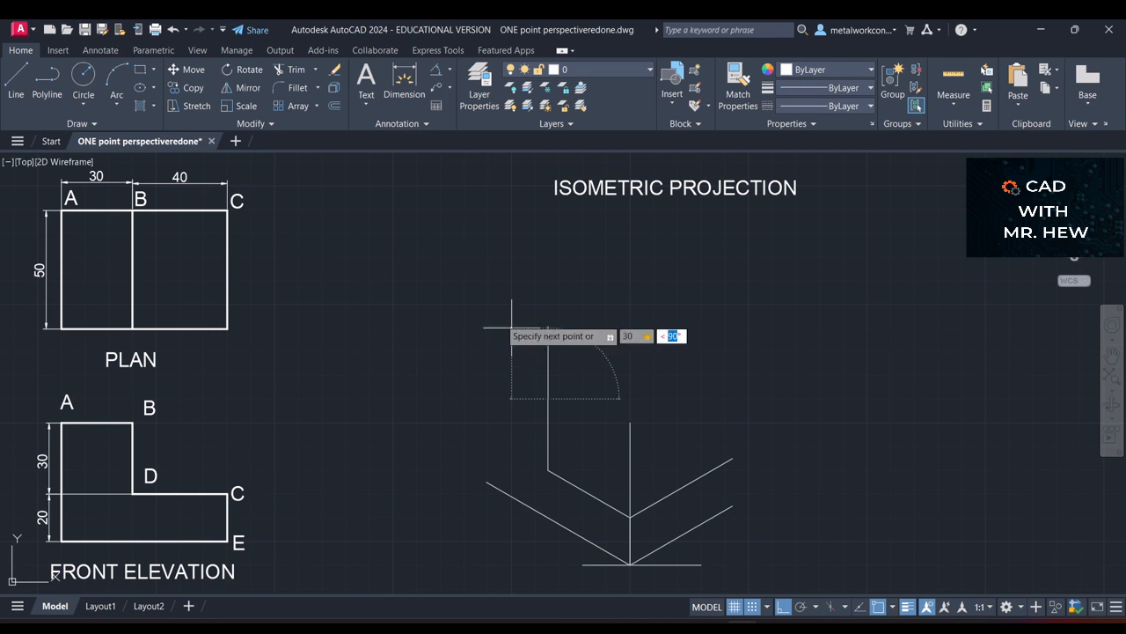
text(150)
key(Return)
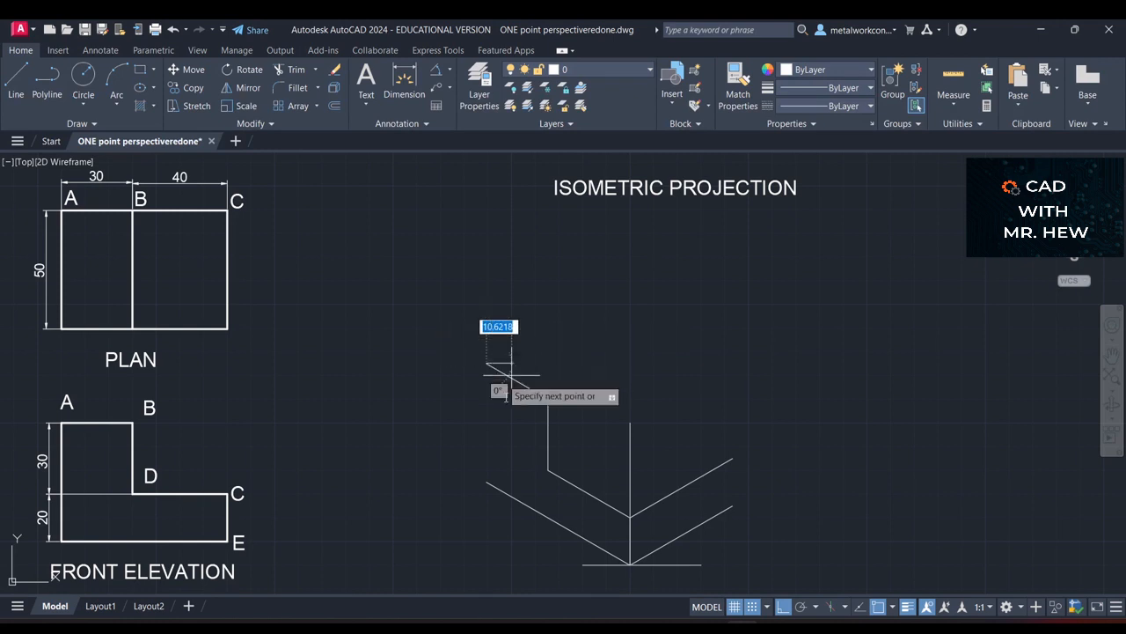
Continue the line straight down to the upper end of the 70-unit base edge, closing the L-shaped face.
text(35)
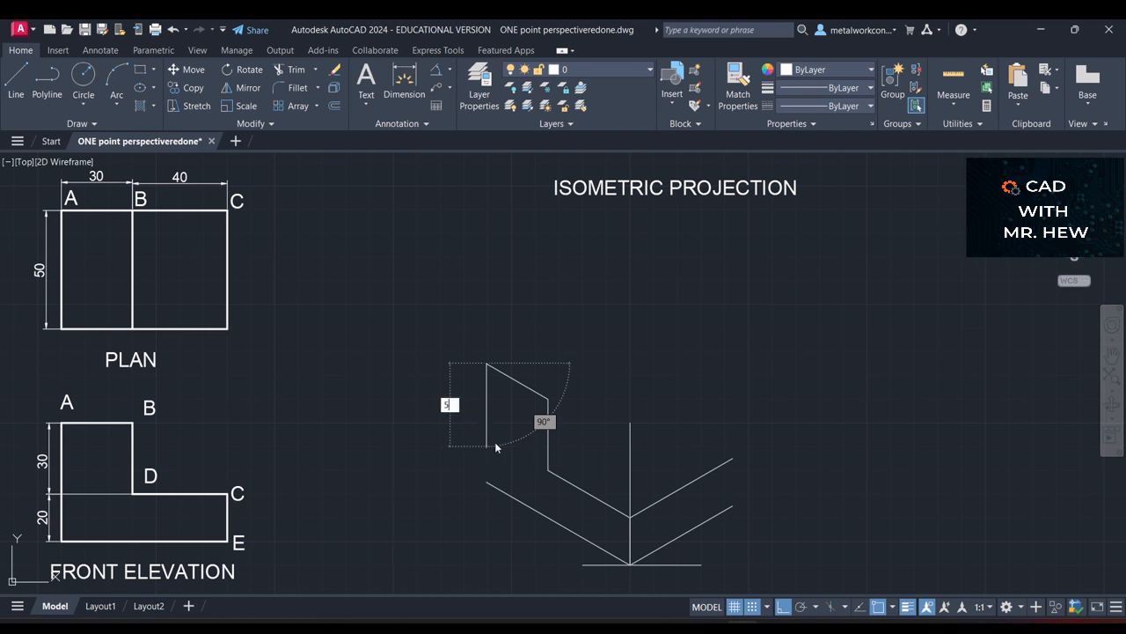
key(Return)
key(Escape)
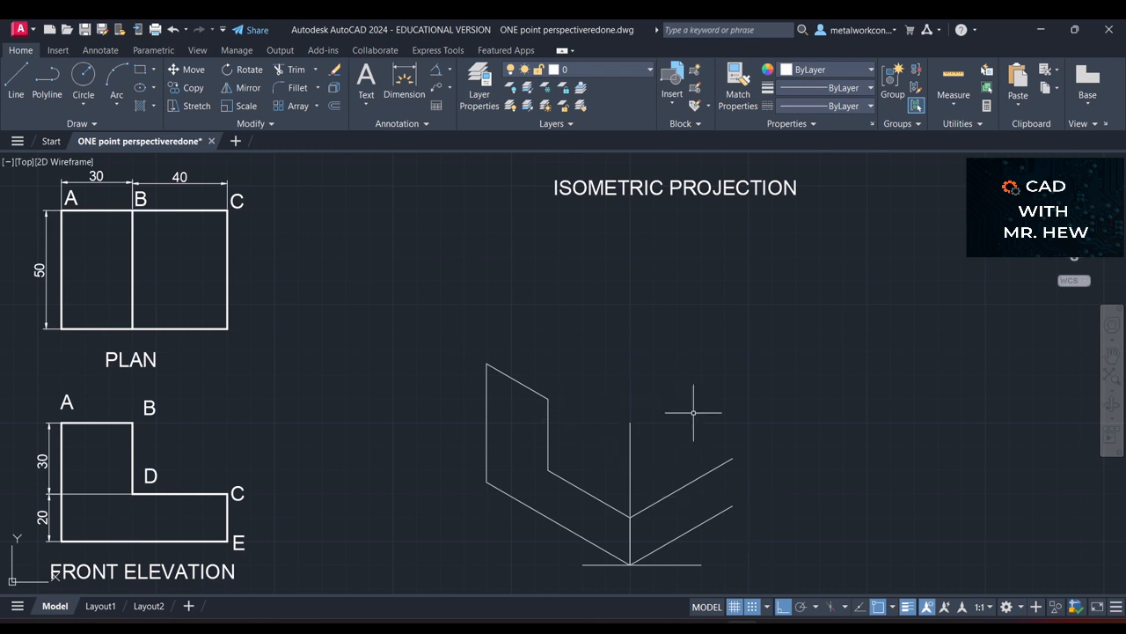
key(Return)
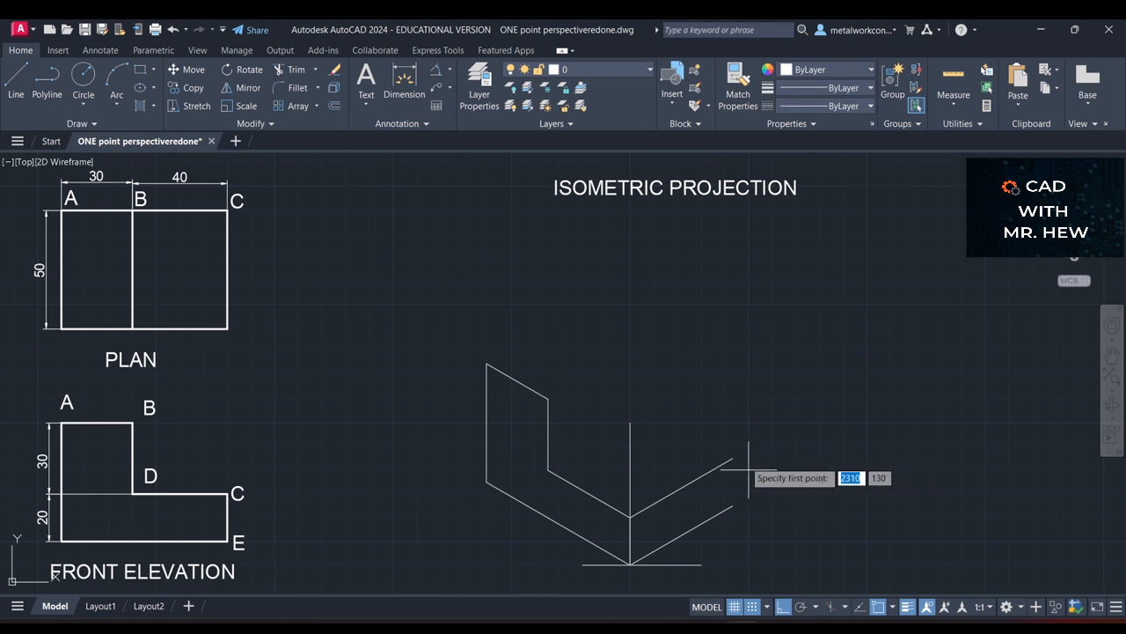
click(549, 471)
click(630, 517)
key(Escape)
With Ortho mode off, draw a 50-unit line at 30° from the inner corner of the L-shaped face.
key(Return)
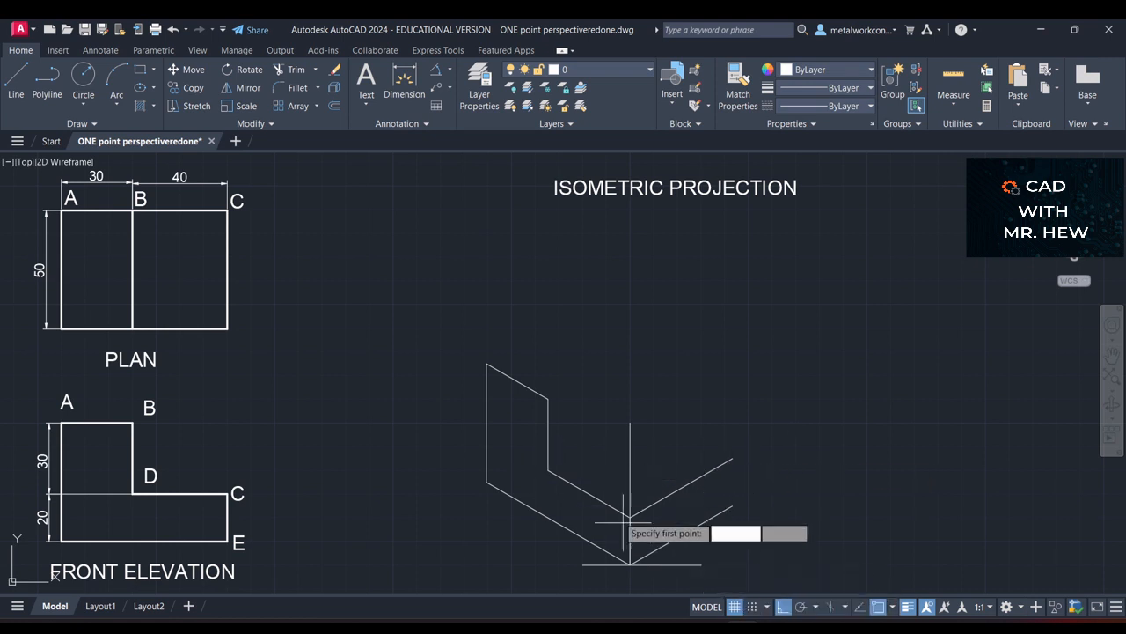
click(549, 470)
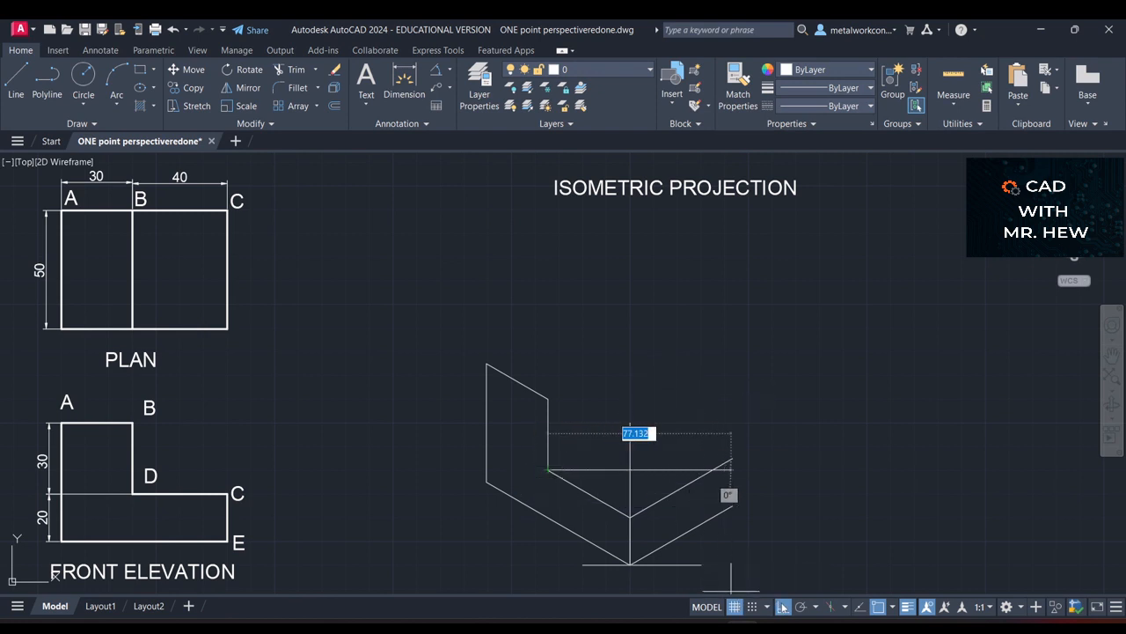
click(782, 607)
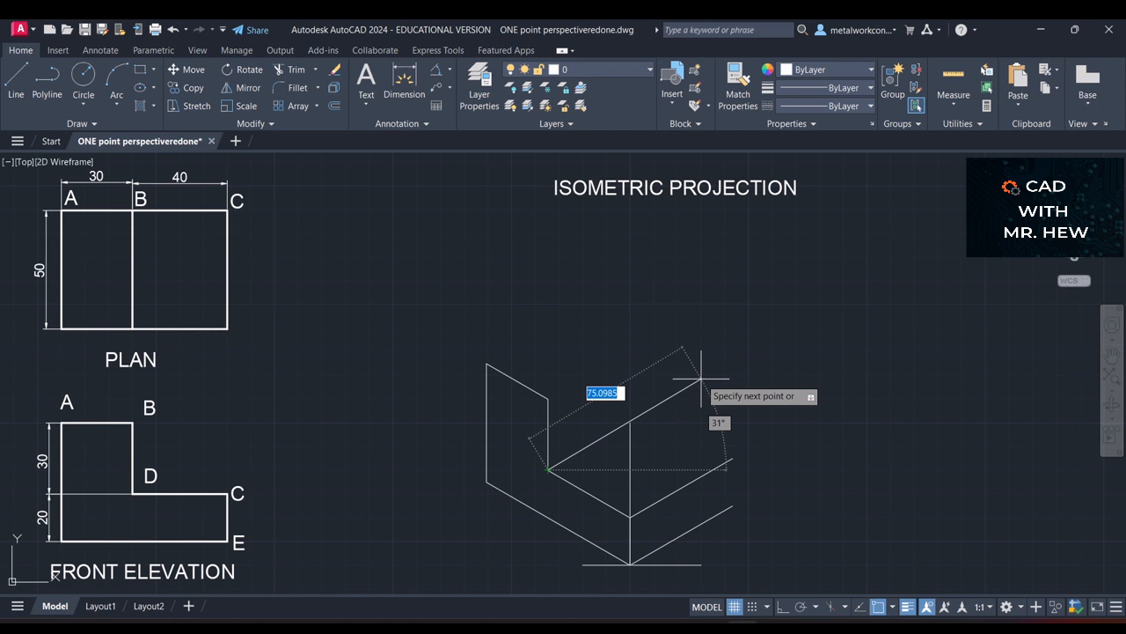
text(50)
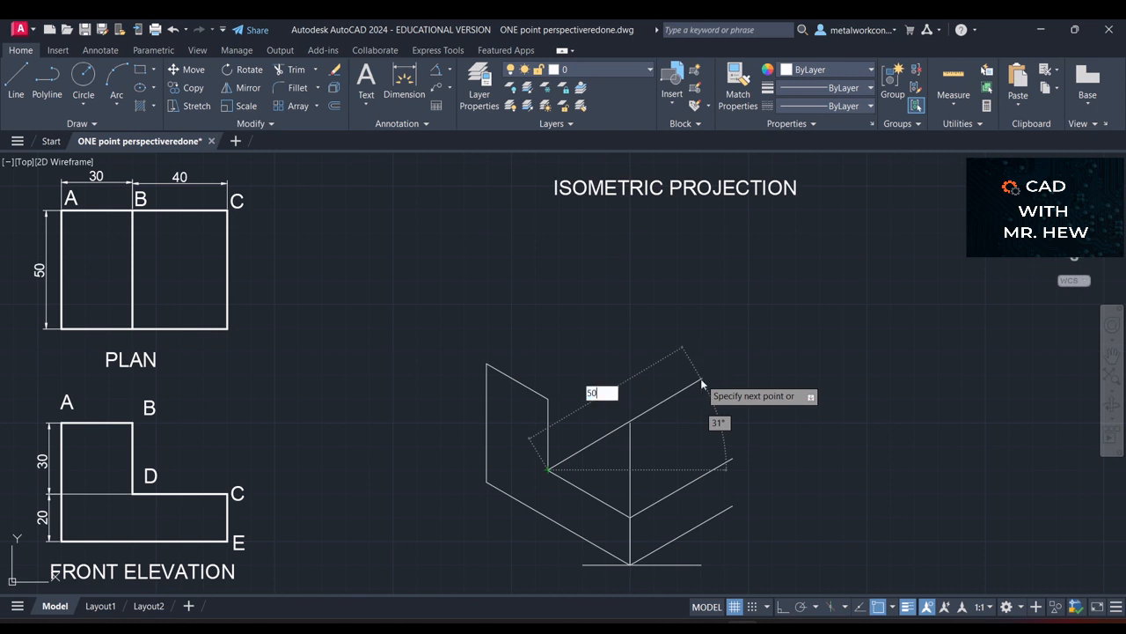
key(Tab)
text(3)
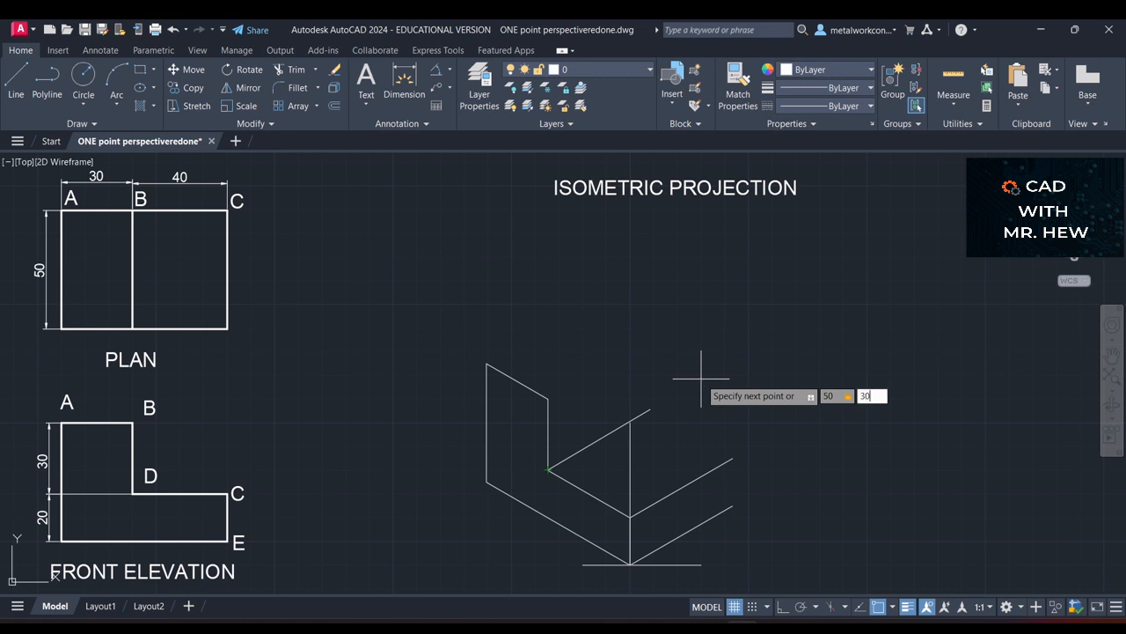
text(0)
key(Return)
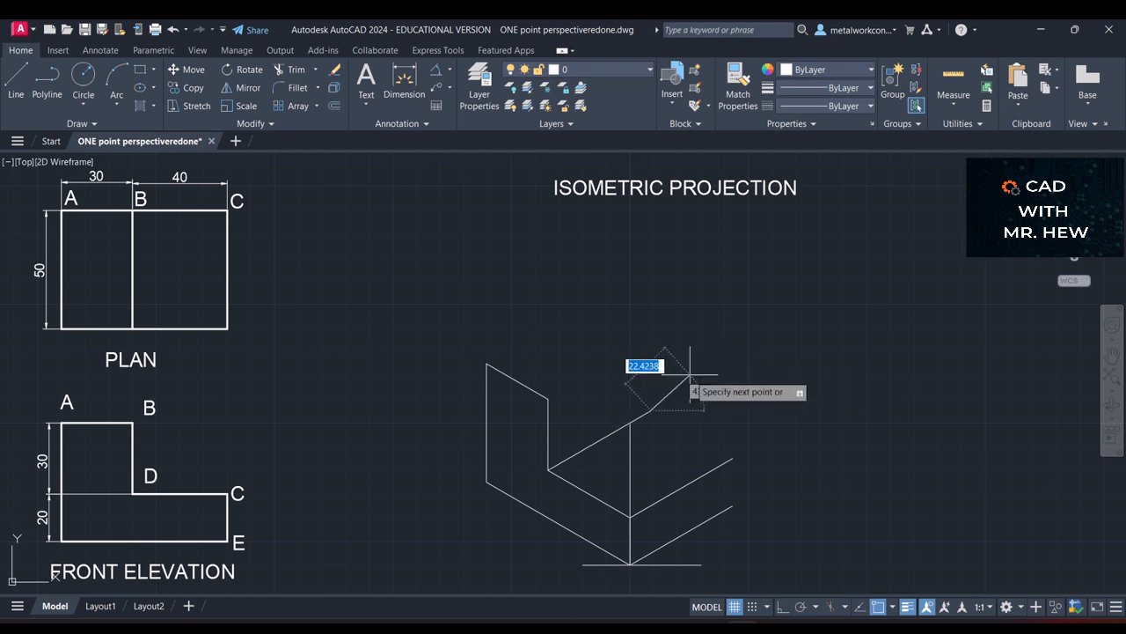
key(Escape)
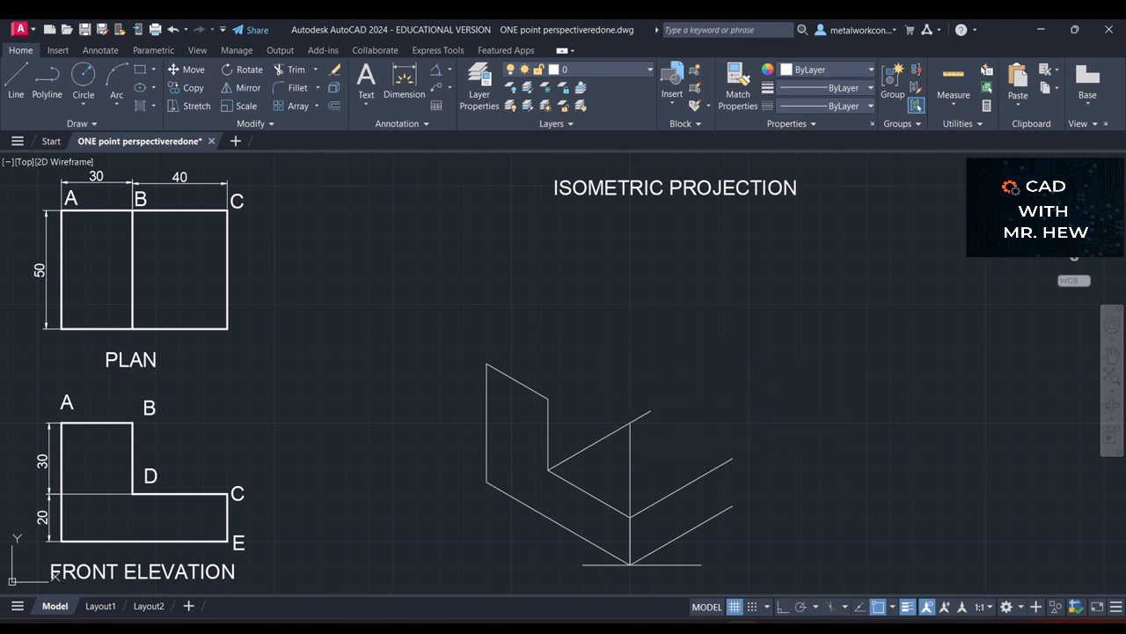
Try a 20-unit edge upward from the far end of the lower 30° edge without Ortho mode, and undo it.
text(l)
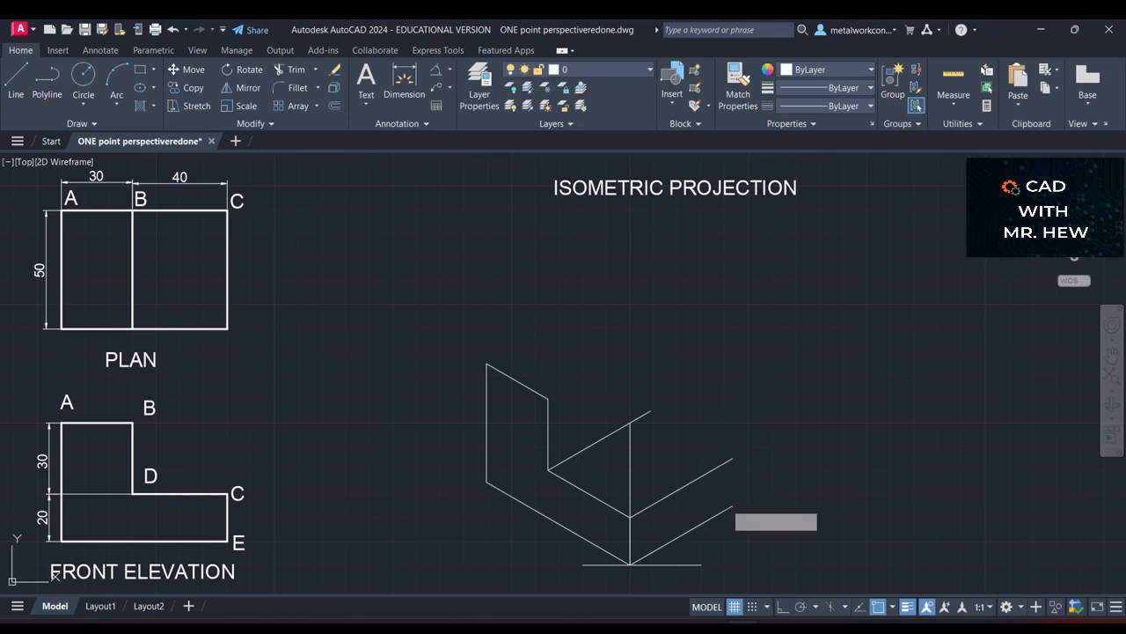
key(Return)
click(730, 505)
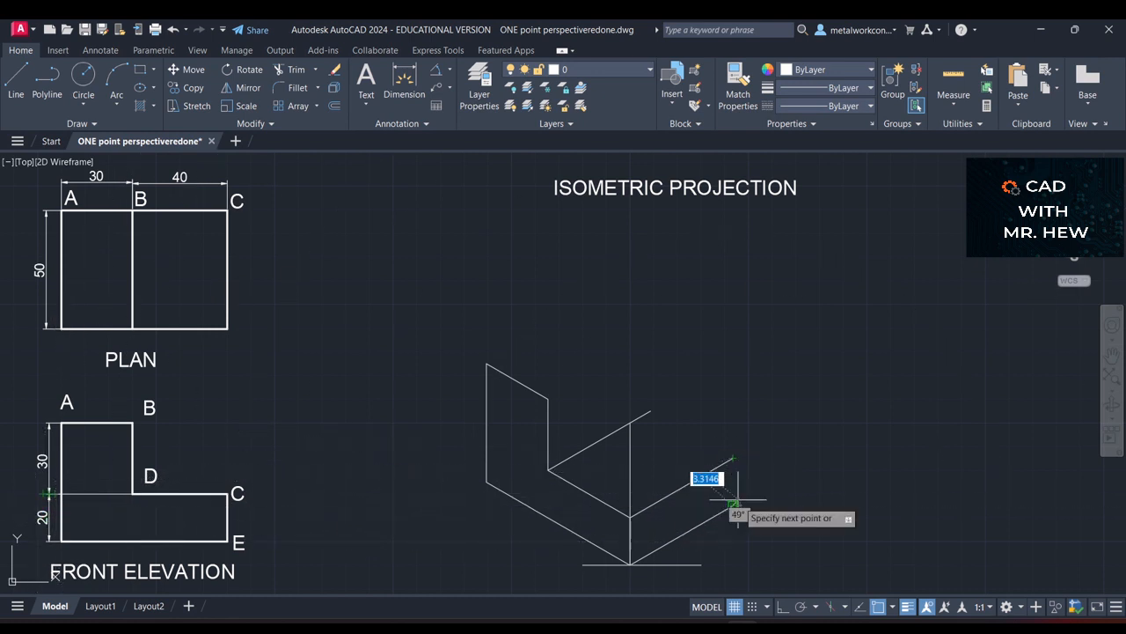
text(20)
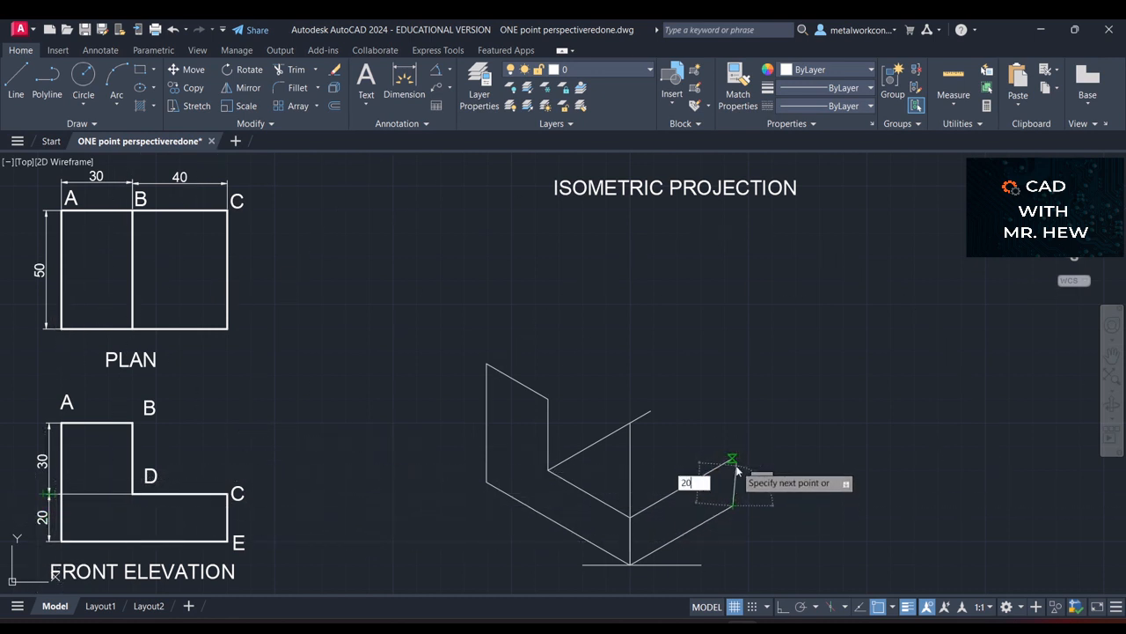
key(Return)
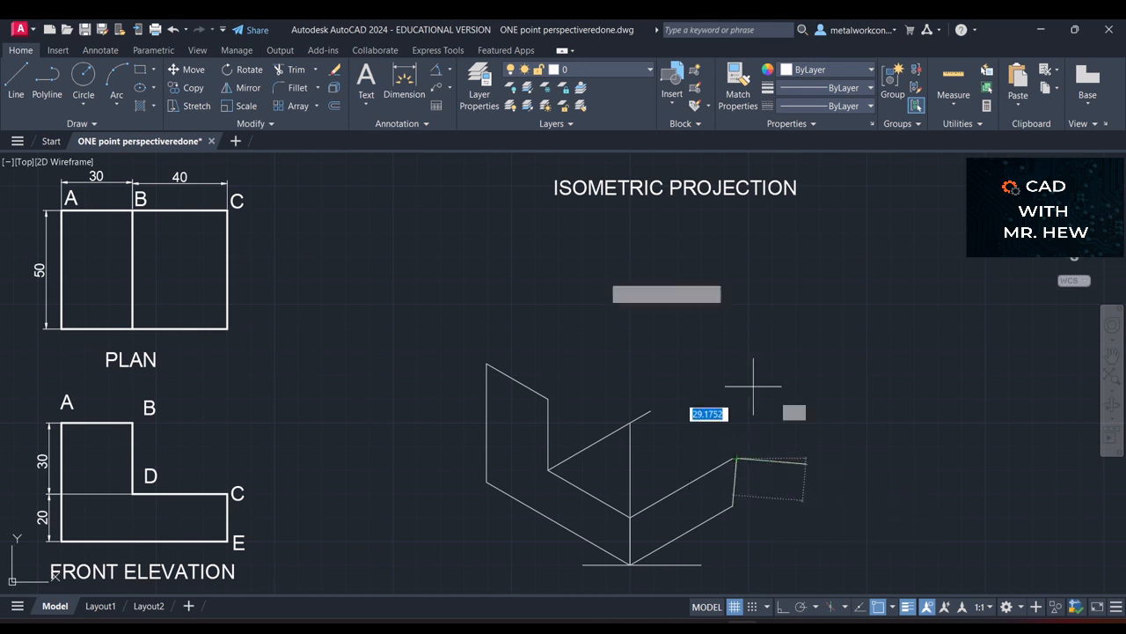
click(173, 32)
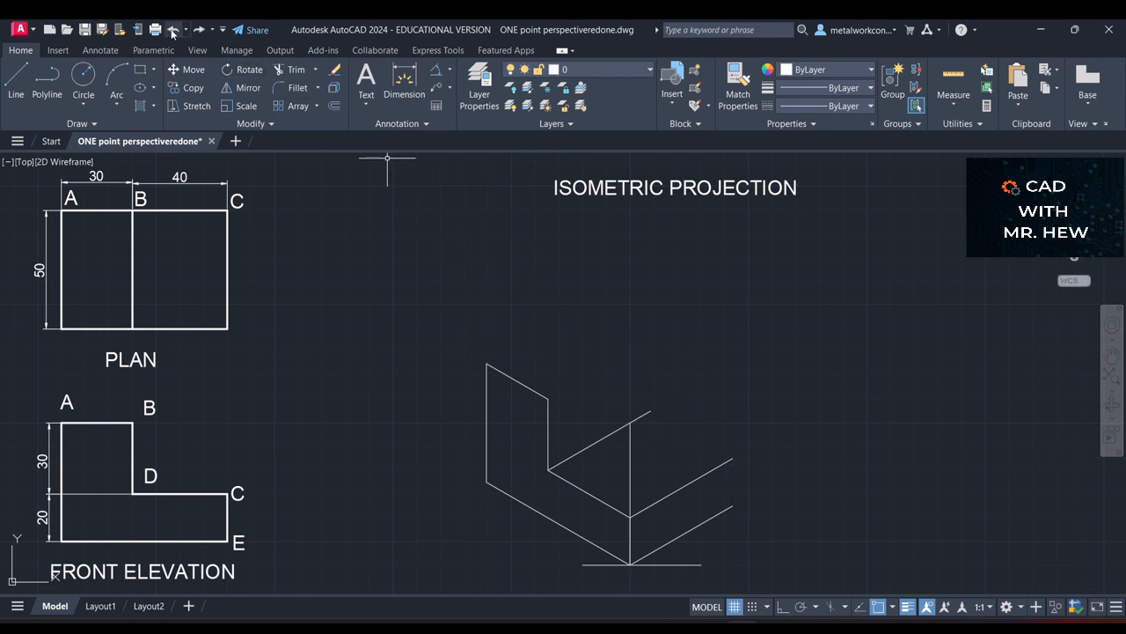
key(Return)
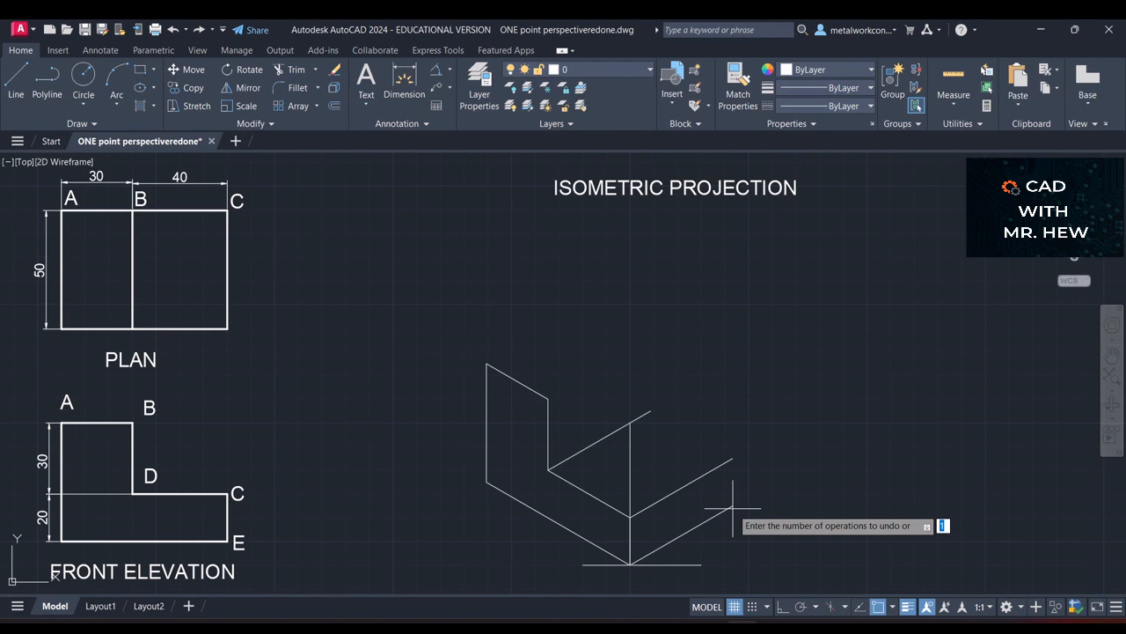
key(Escape)
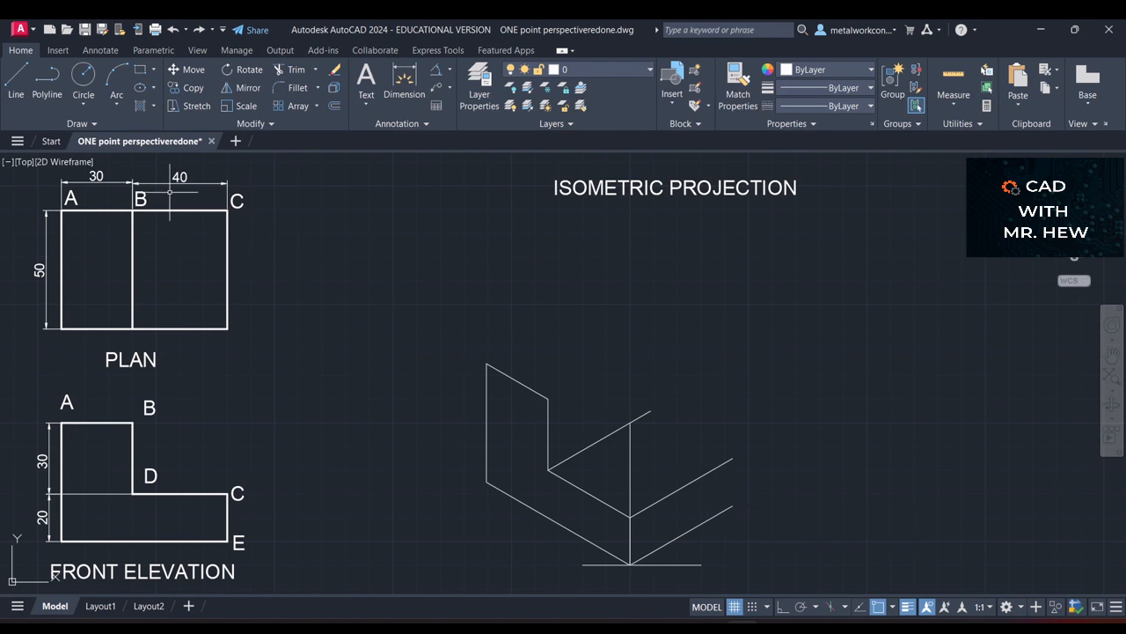
With Ortho mode on, draw a 20-unit line at 90° up from the far end of the lower 30° edge.
click(16, 84)
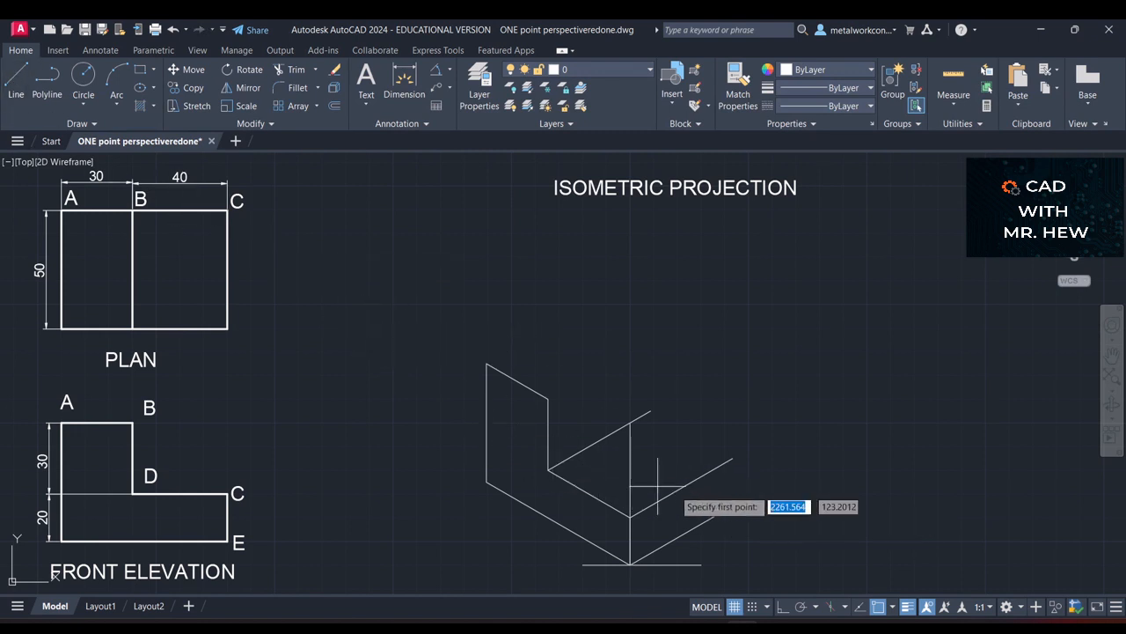
click(733, 506)
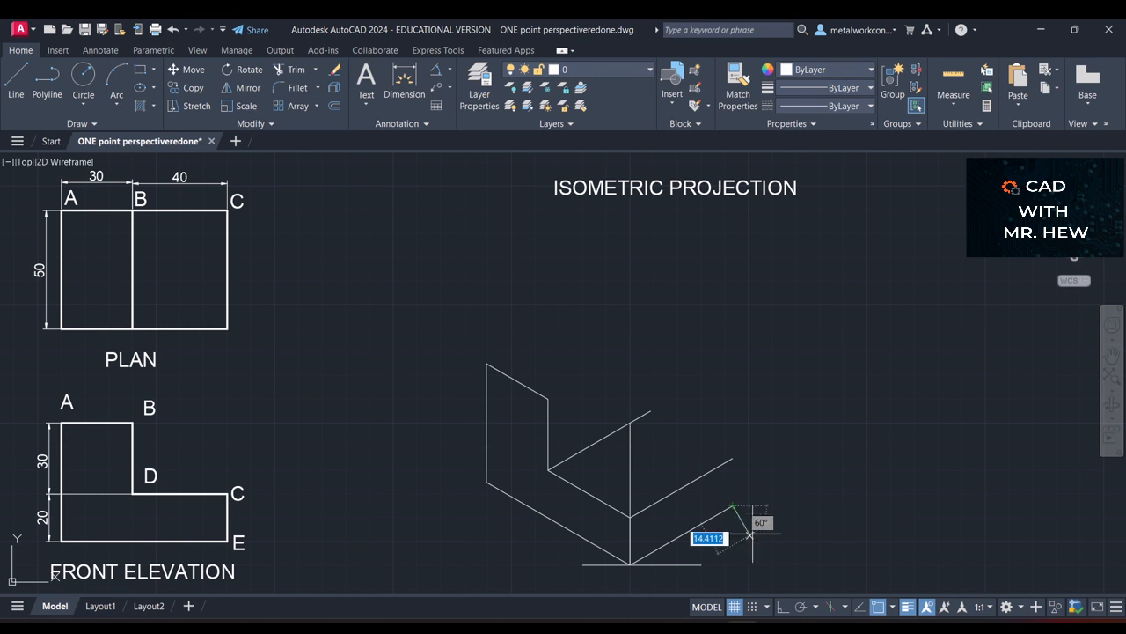
click(783, 606)
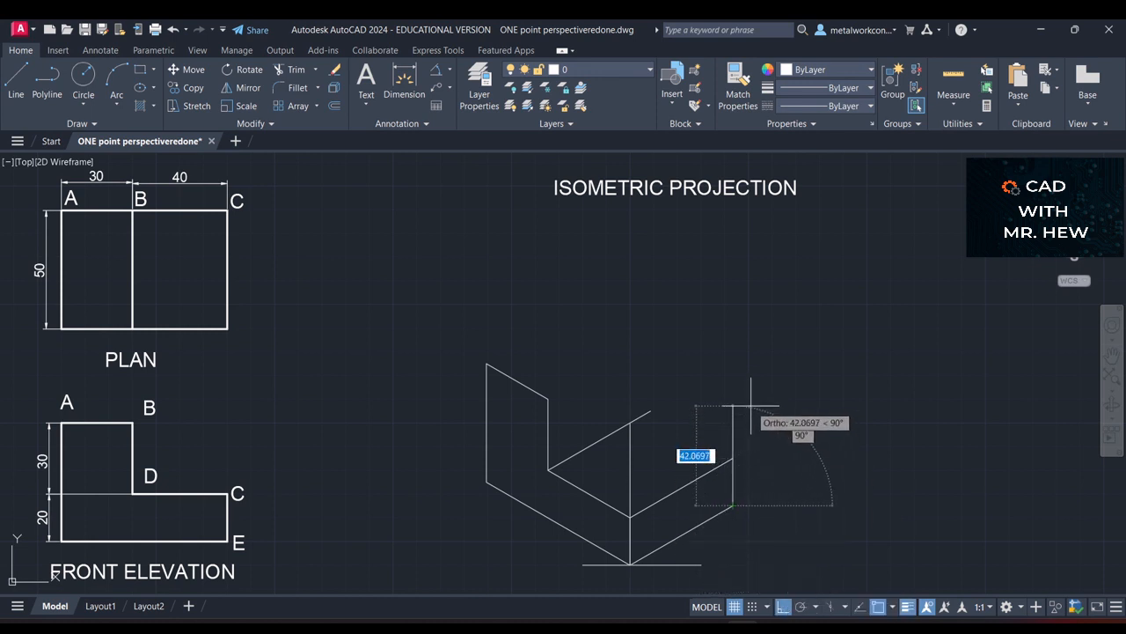
text(20)
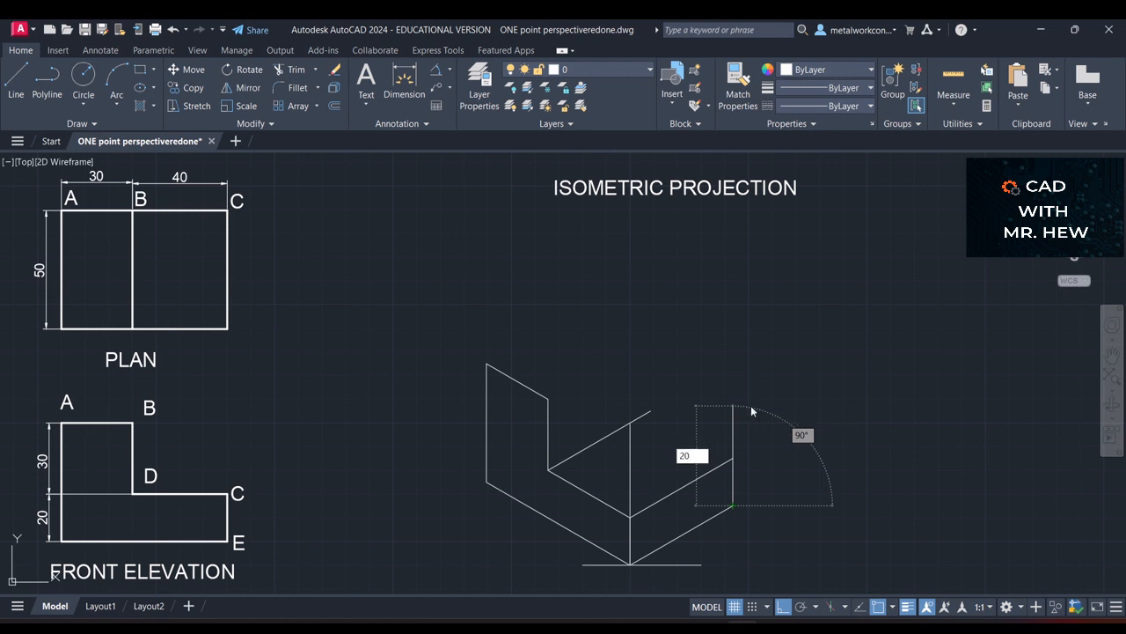
key(Tab)
text(90)
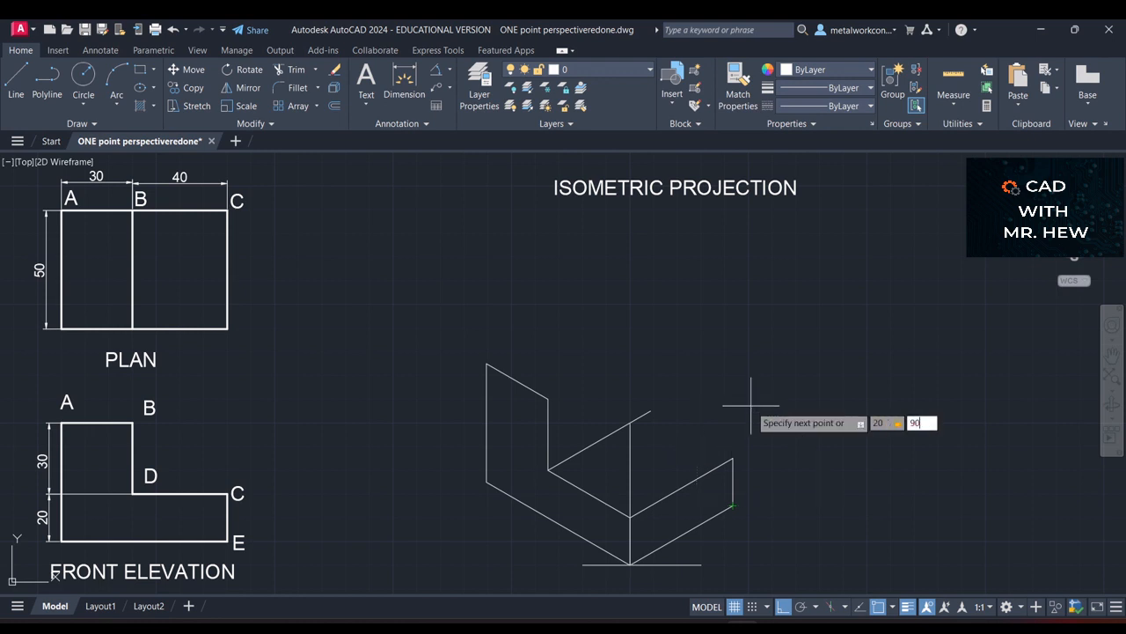
key(Return)
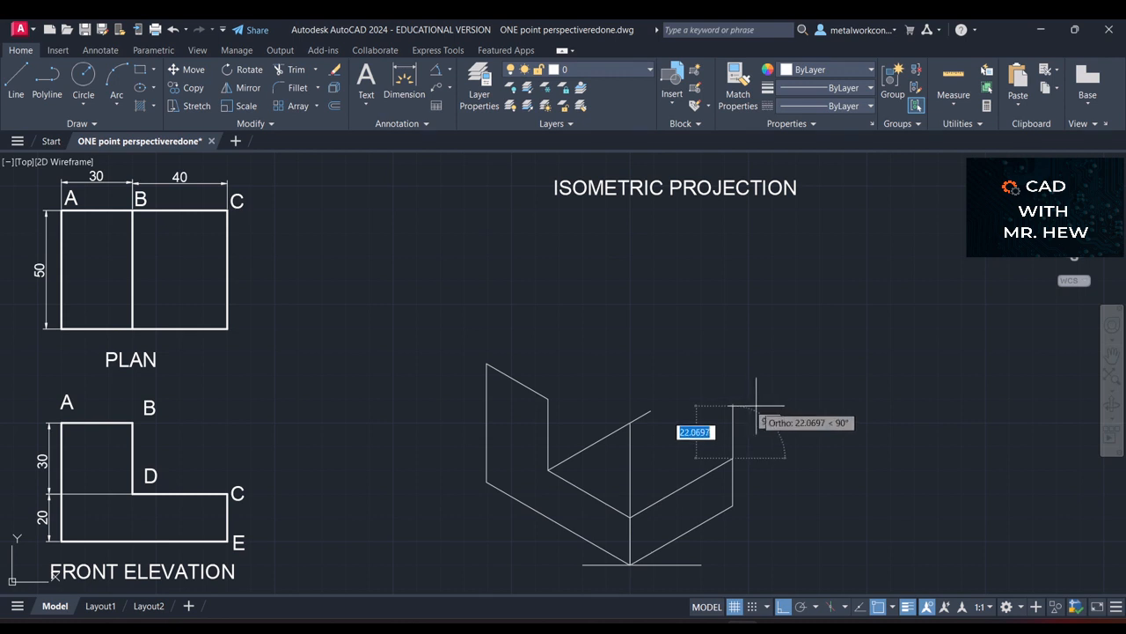
key(Escape)
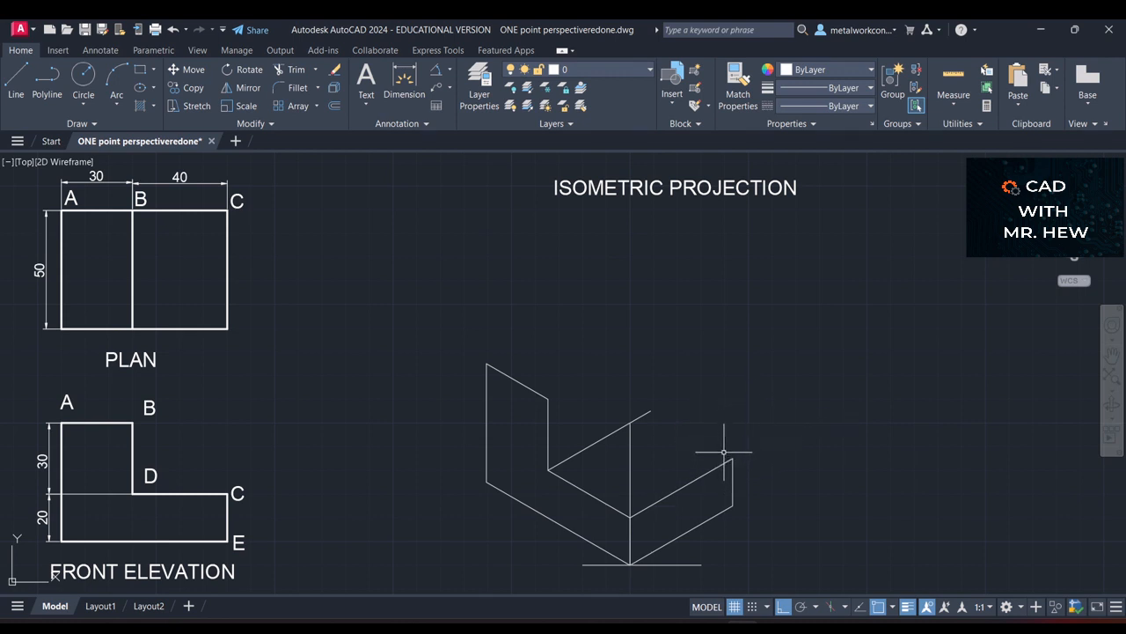
With Ortho mode off, draw a 40-unit line at 150° from the upper end of the new 20-unit vertical edge.
key(space)
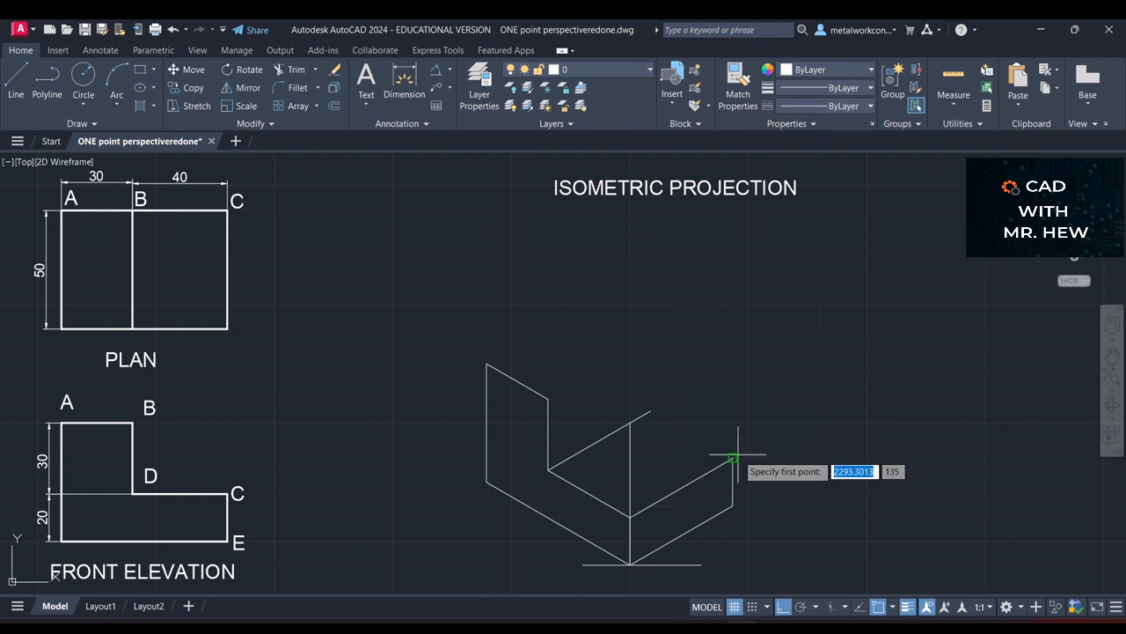
click(733, 458)
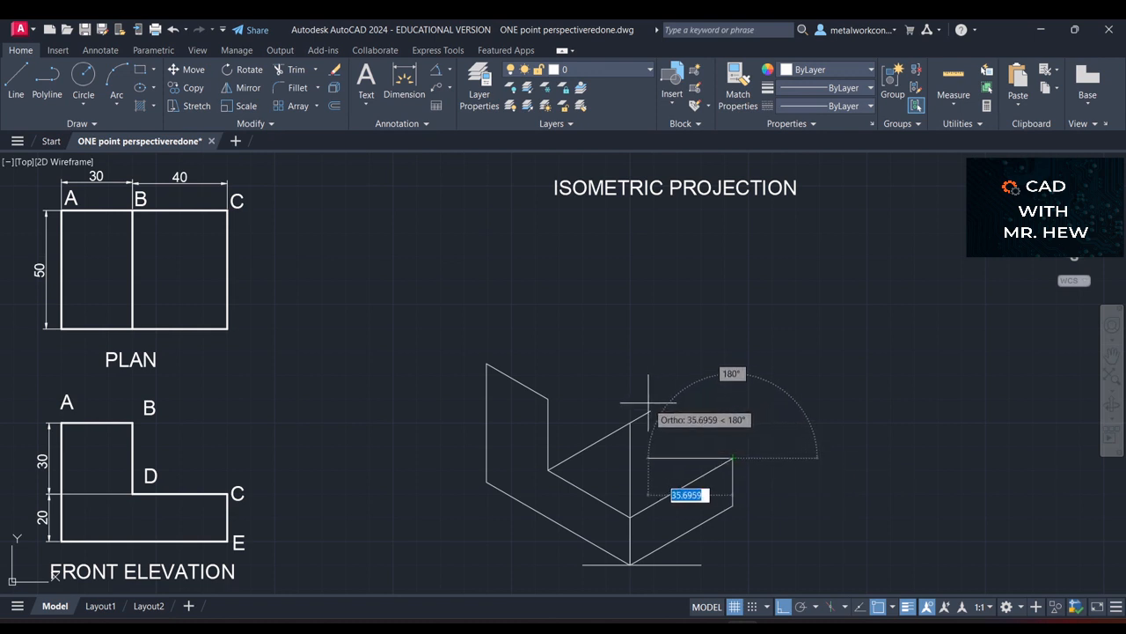
click(781, 609)
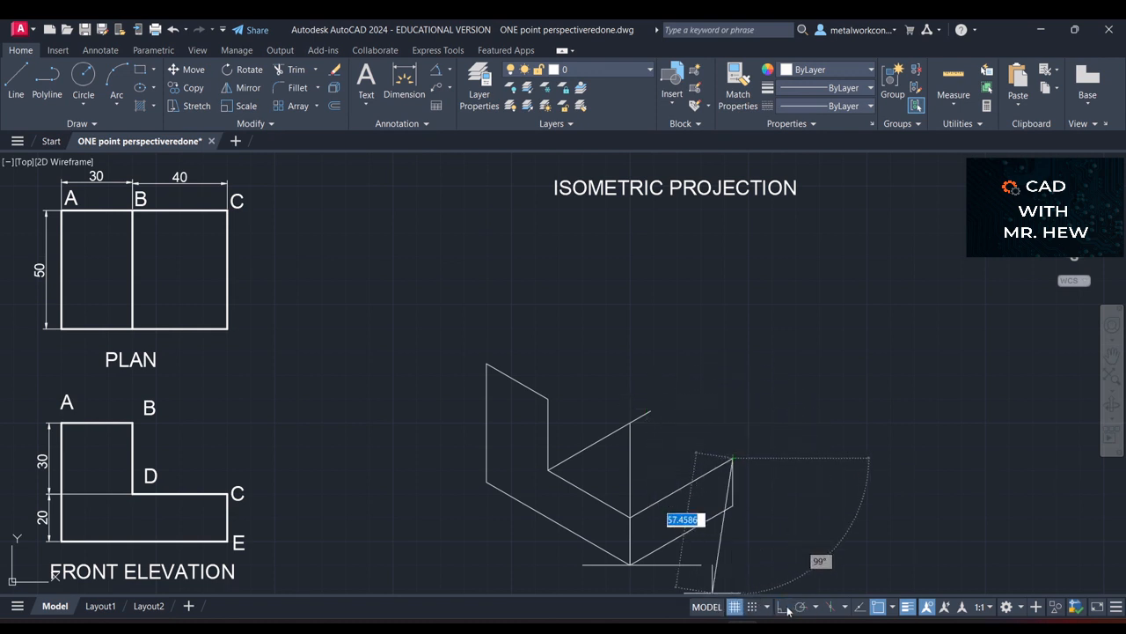
text(40)
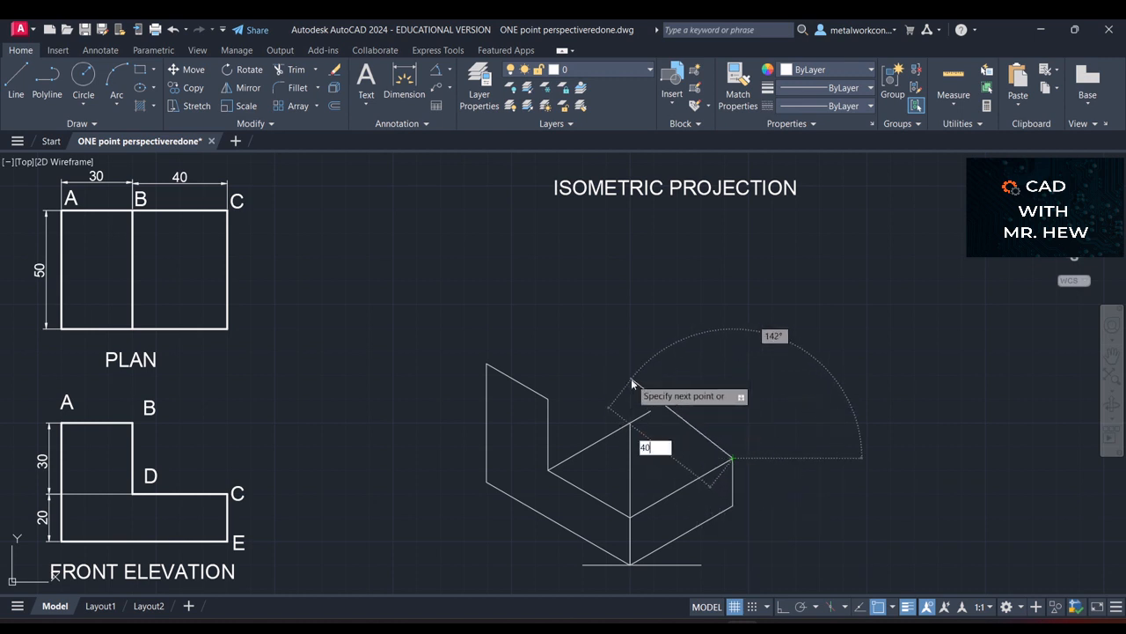
key(Tab)
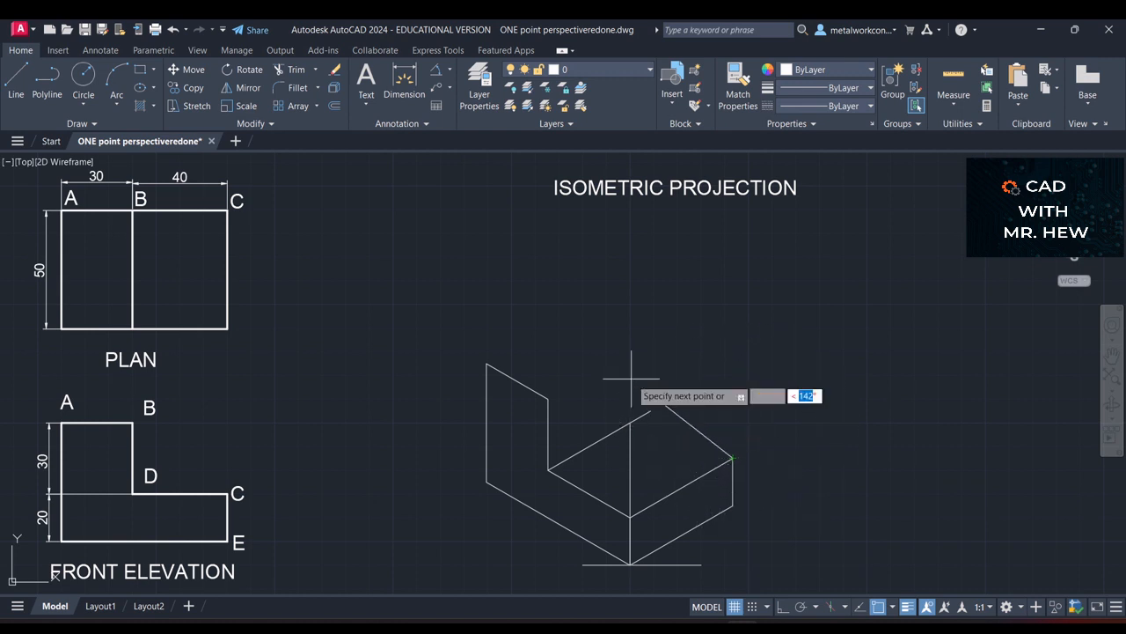
text(150)
key(Return)
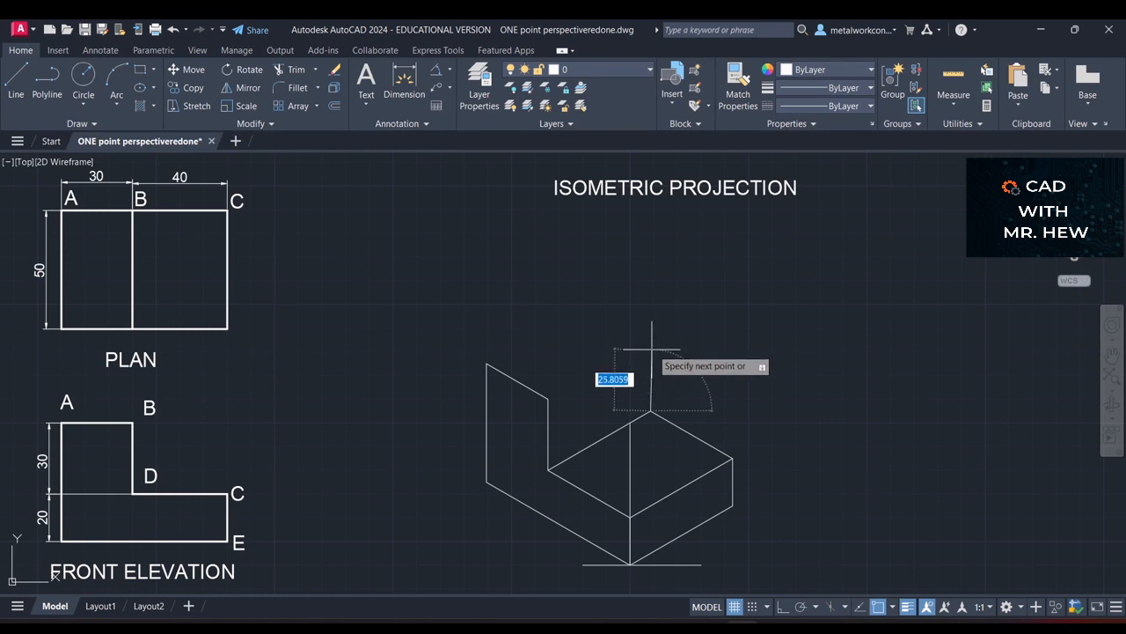
Continue the line 30 units at 90° from the back inner corner, followed by a 30-unit segment at 150°.
text(30)
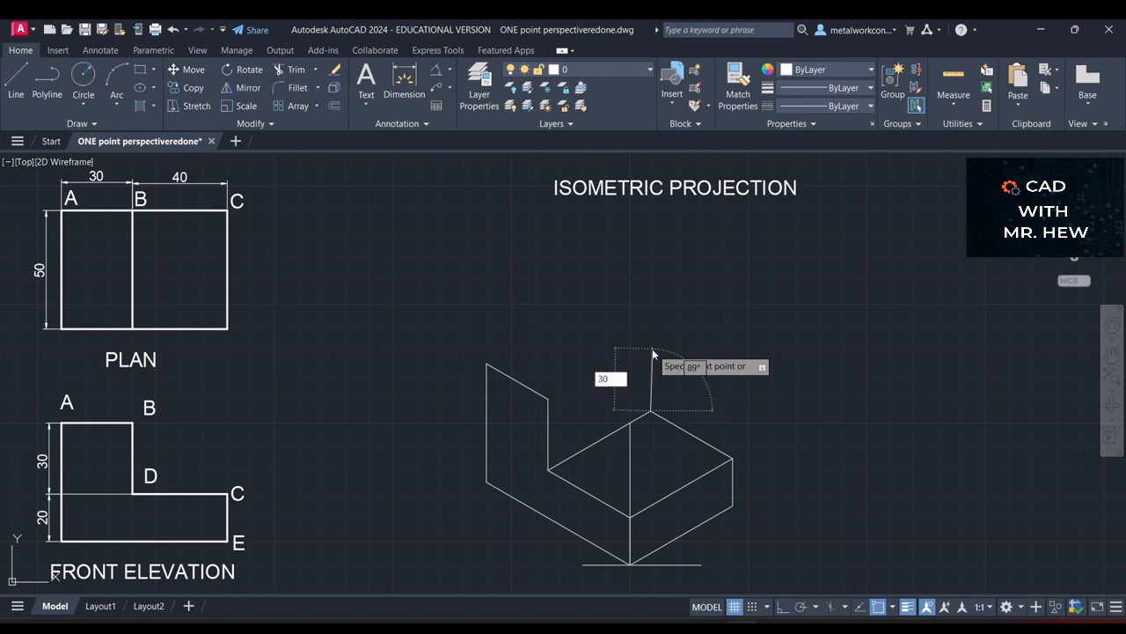
key(Tab)
text(90)
key(Return)
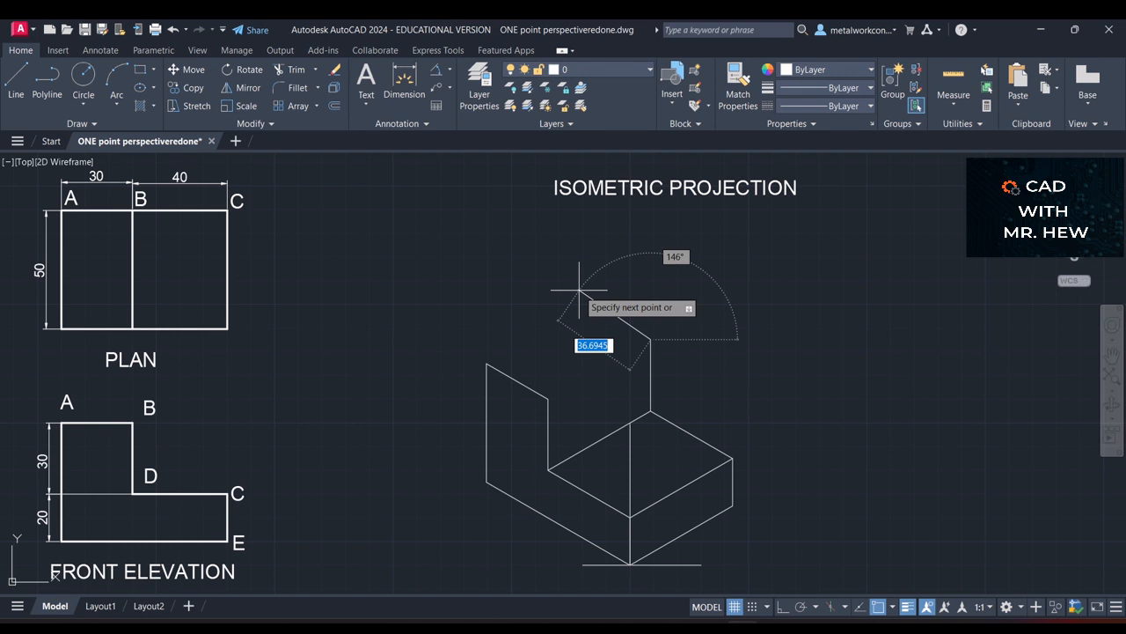
text(30)
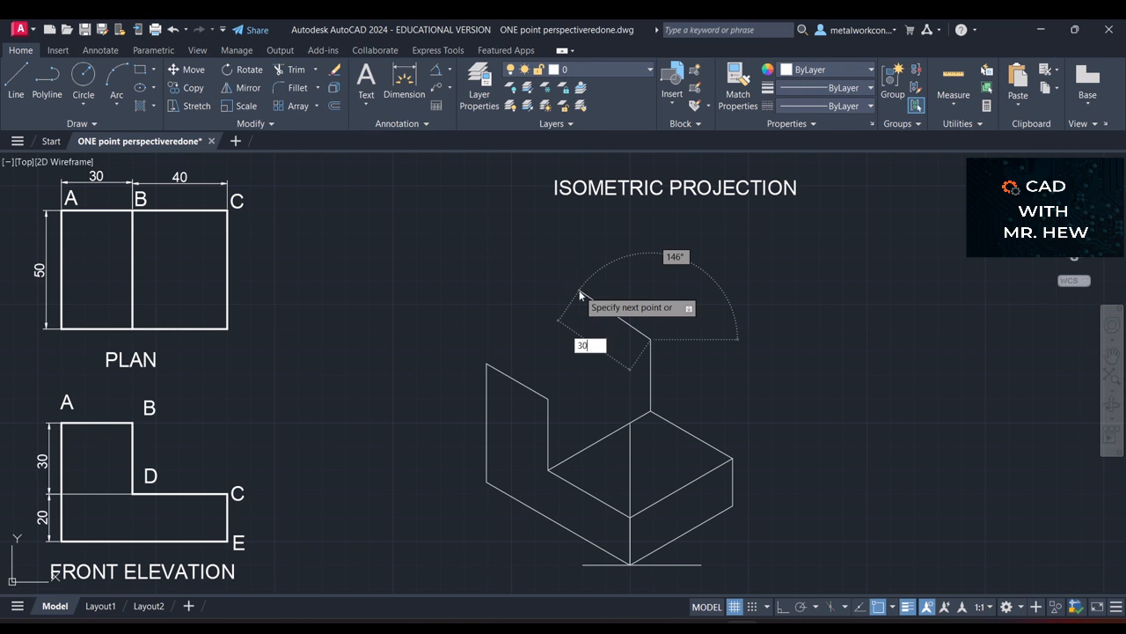
key(Tab)
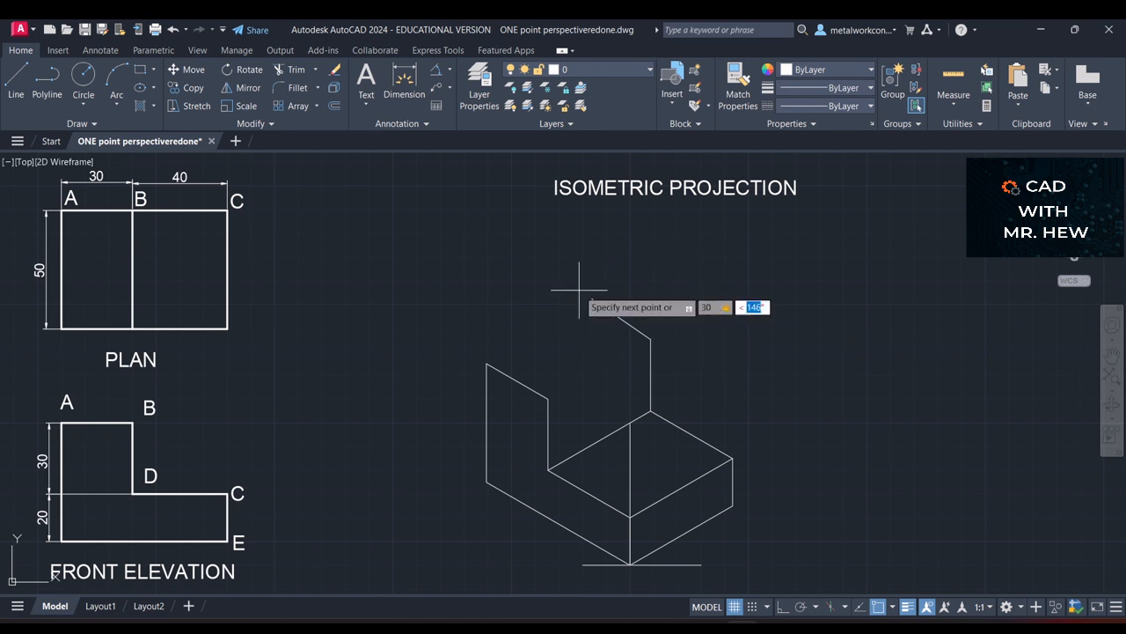
text(150)
key(Return)
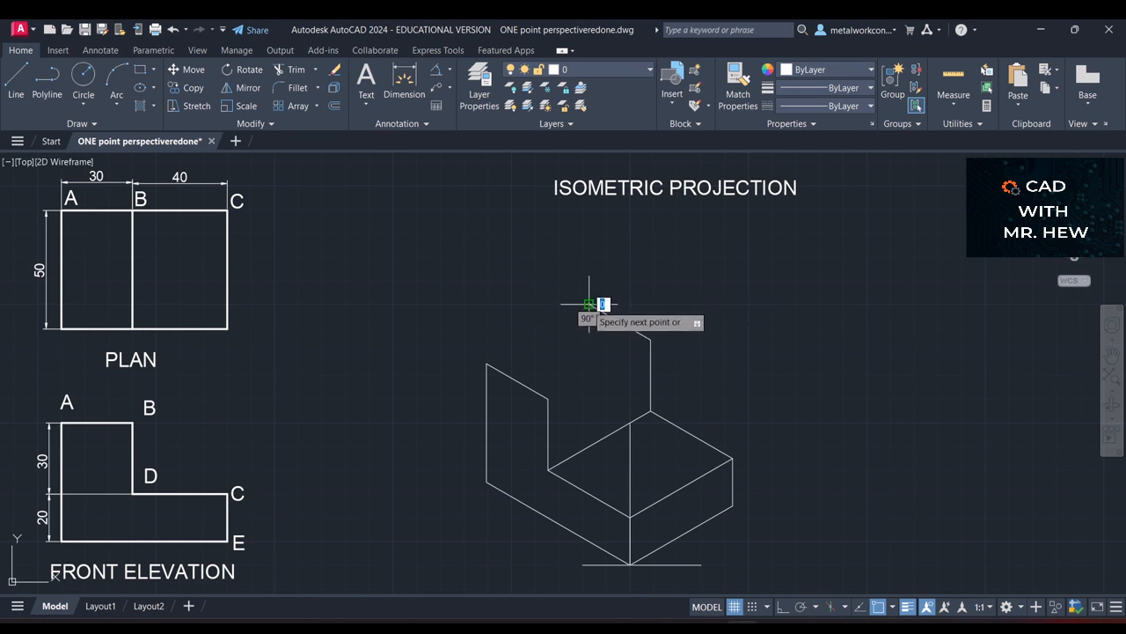
Draw a 50-unit line at 30° from the upper end of the tall vertical edge to close the top face's rear side.
key(Return)
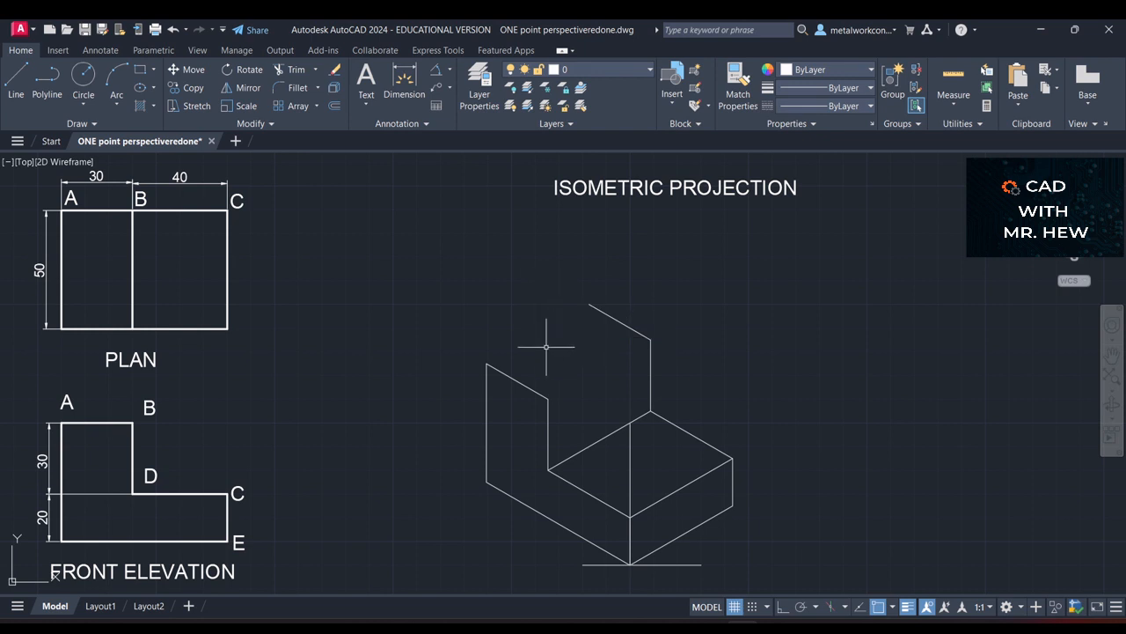
key(Return)
click(486, 362)
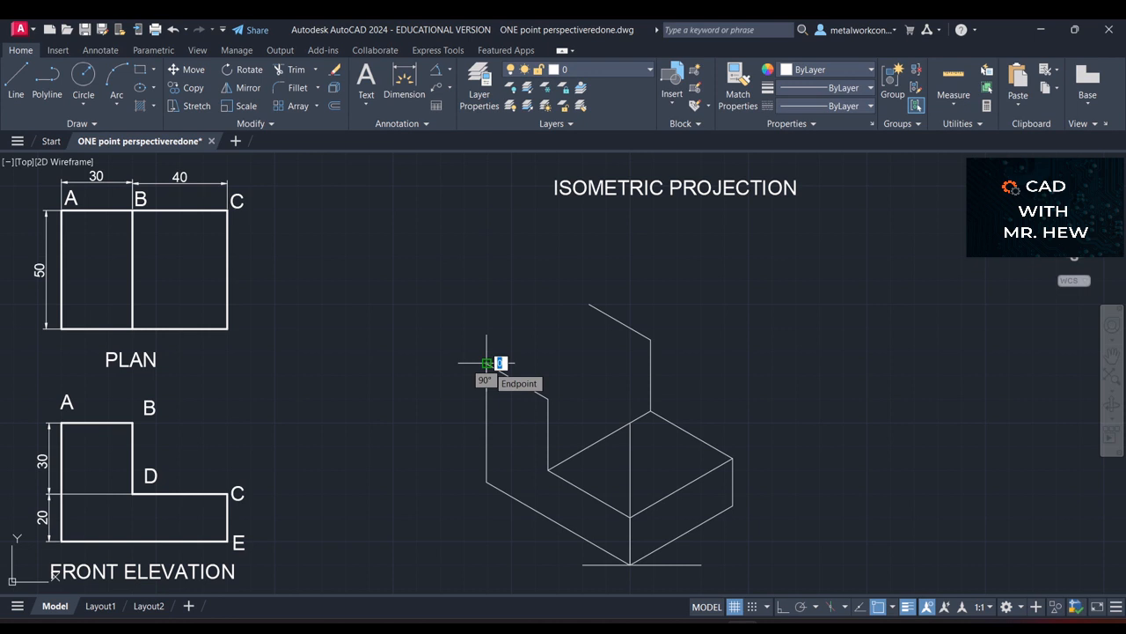
click(488, 362)
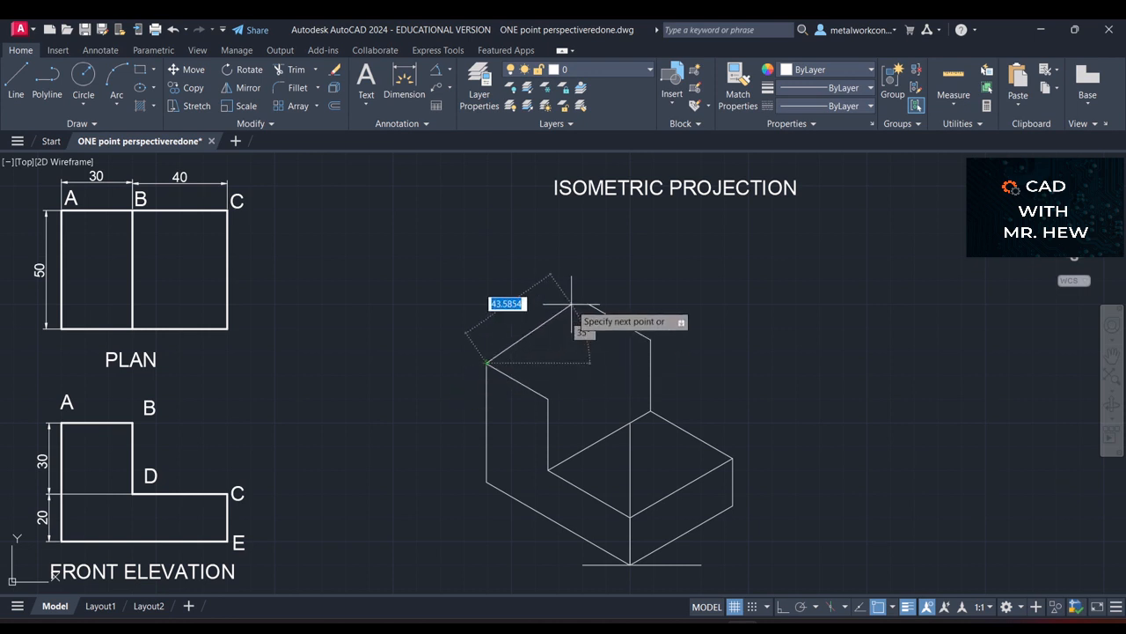
text(50)
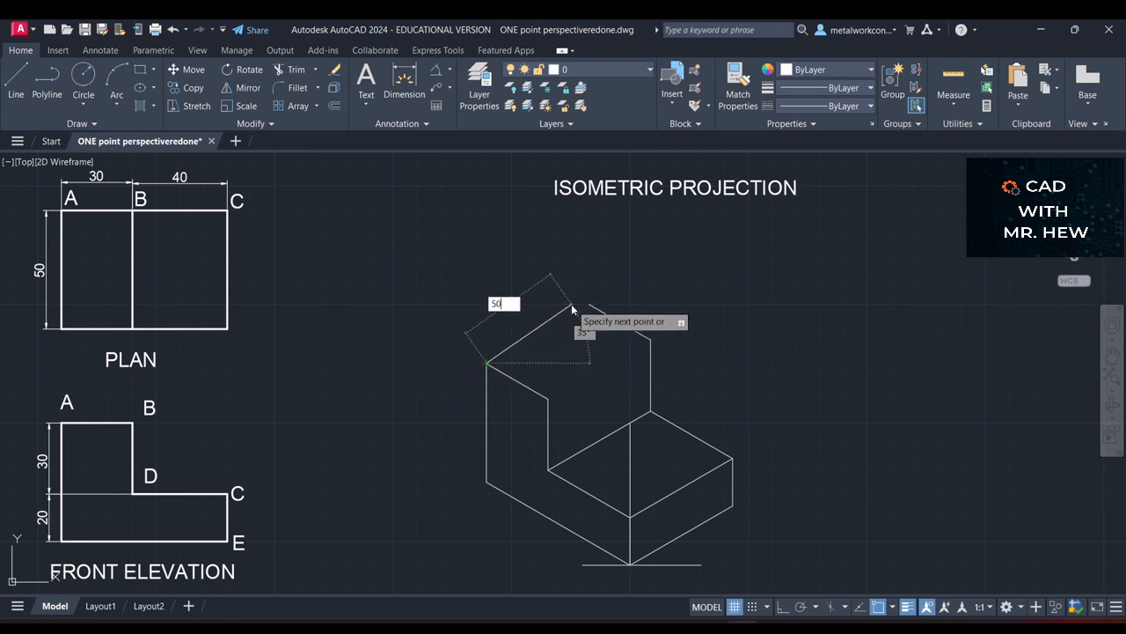
key(Tab)
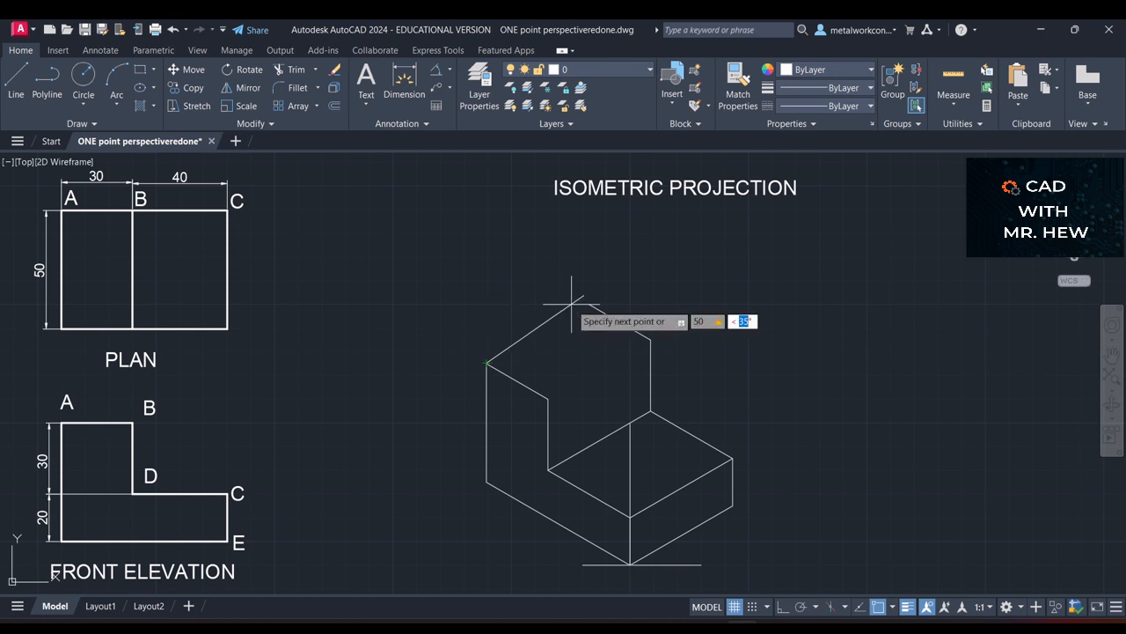
text(30)
key(Return)
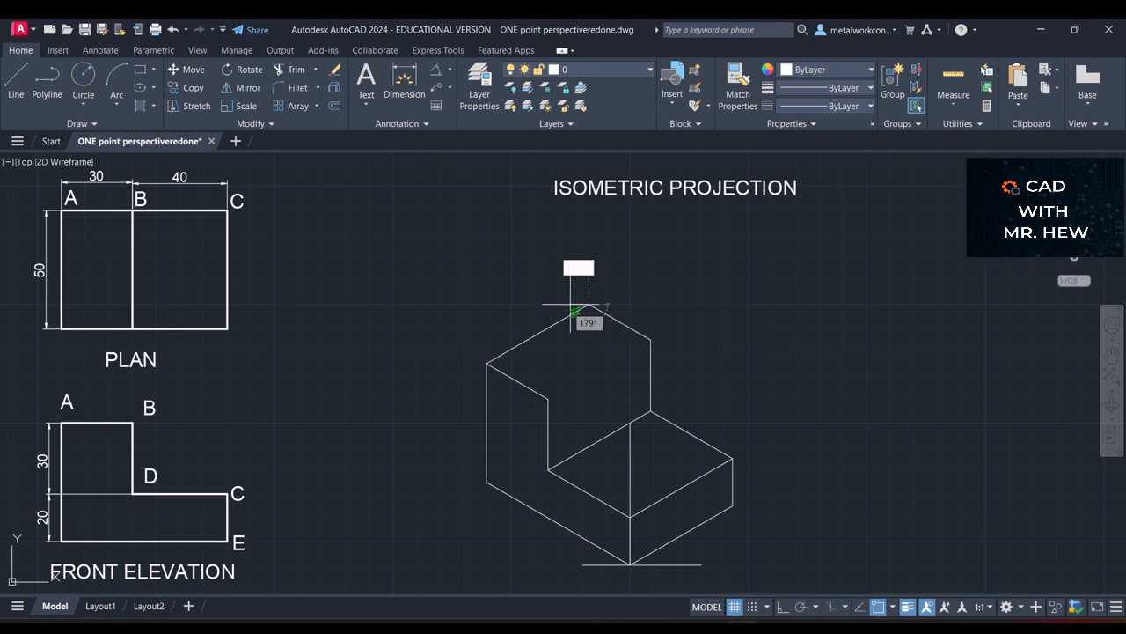
key(Return)
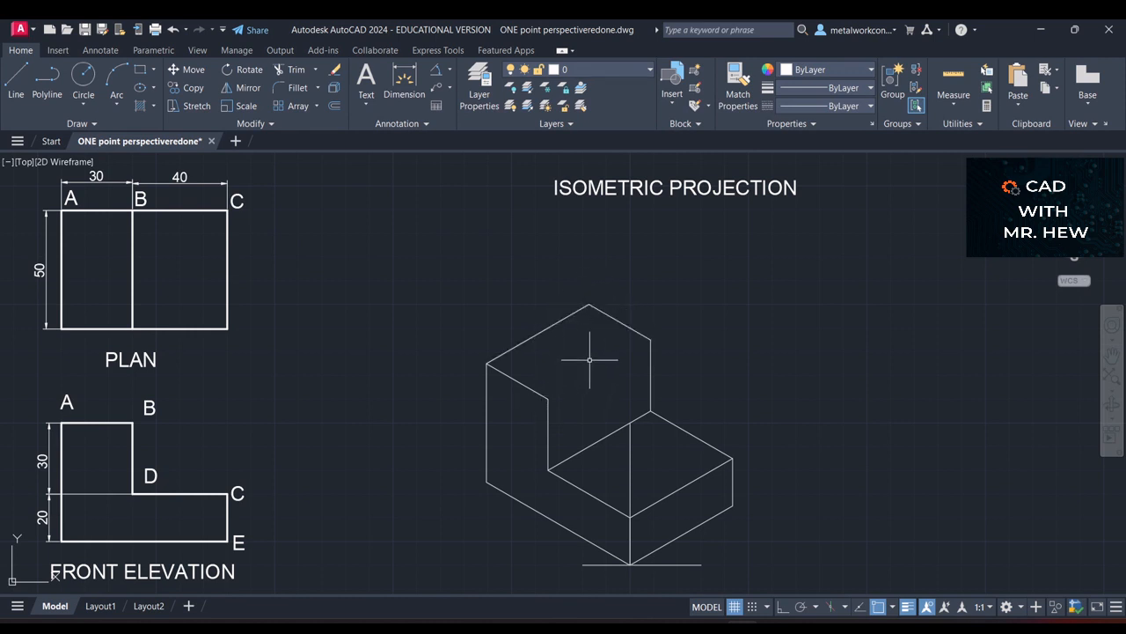
Try a 50-unit line at 50° from the upper corner above the step's inner corner, and undo it.
text(l)
key(Return)
click(548, 398)
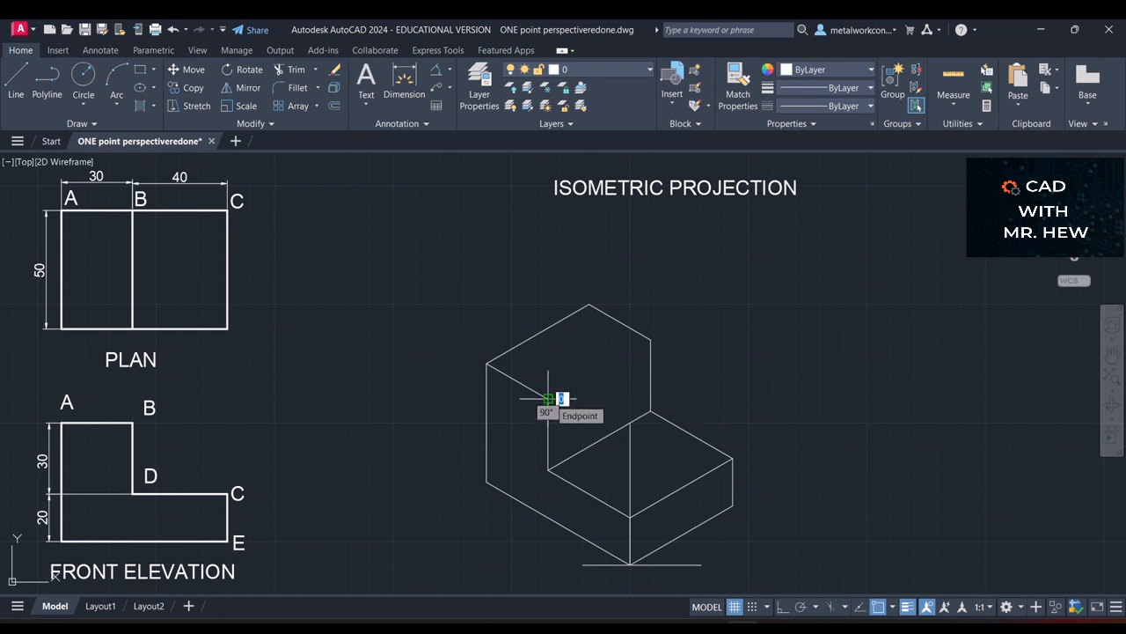
text(50)
key(Tab)
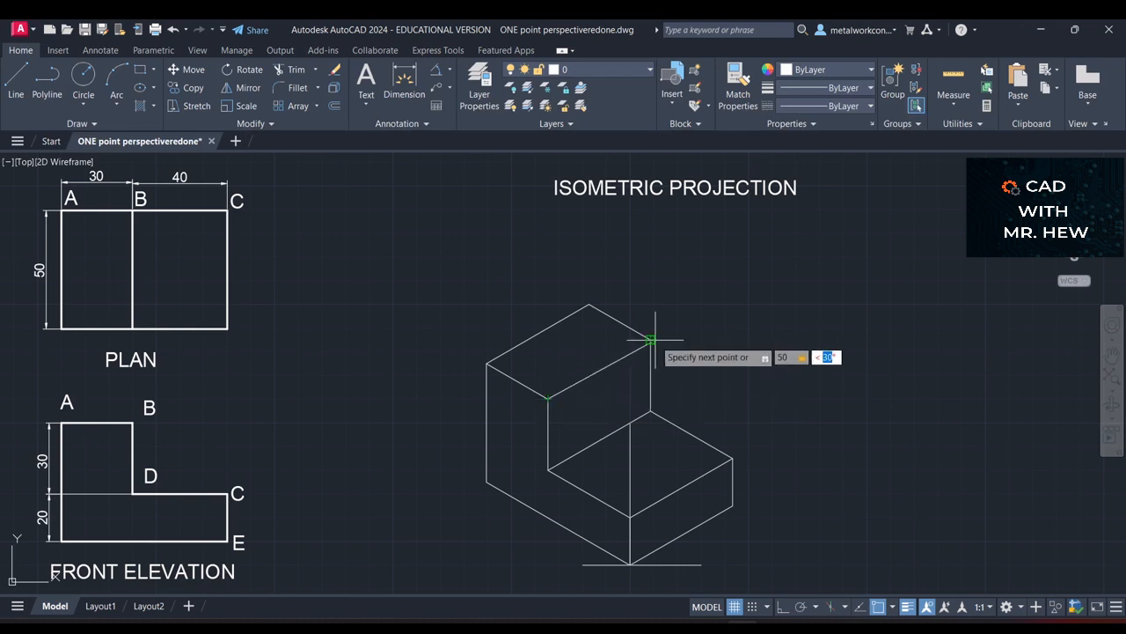
text(50)
key(Tab)
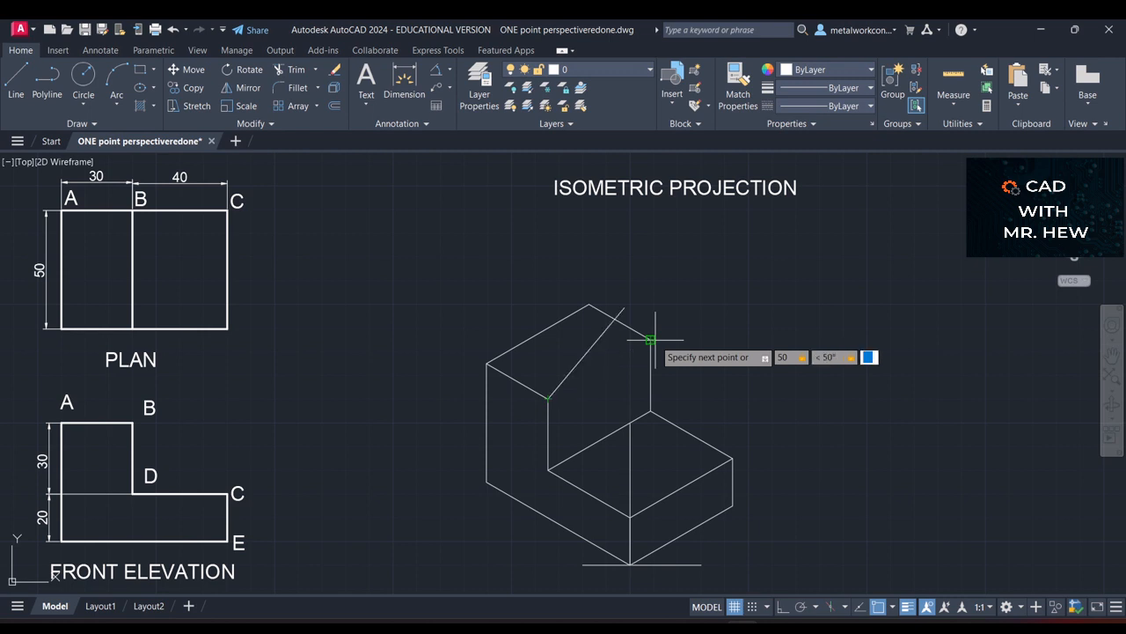
text(30)
key(Return)
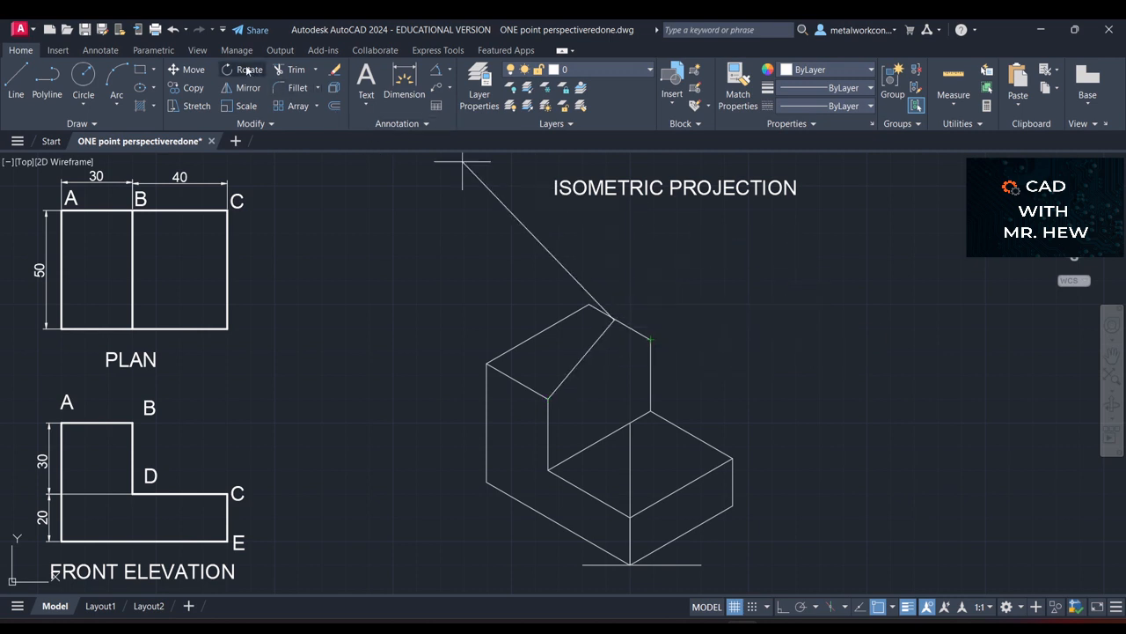
click(173, 29)
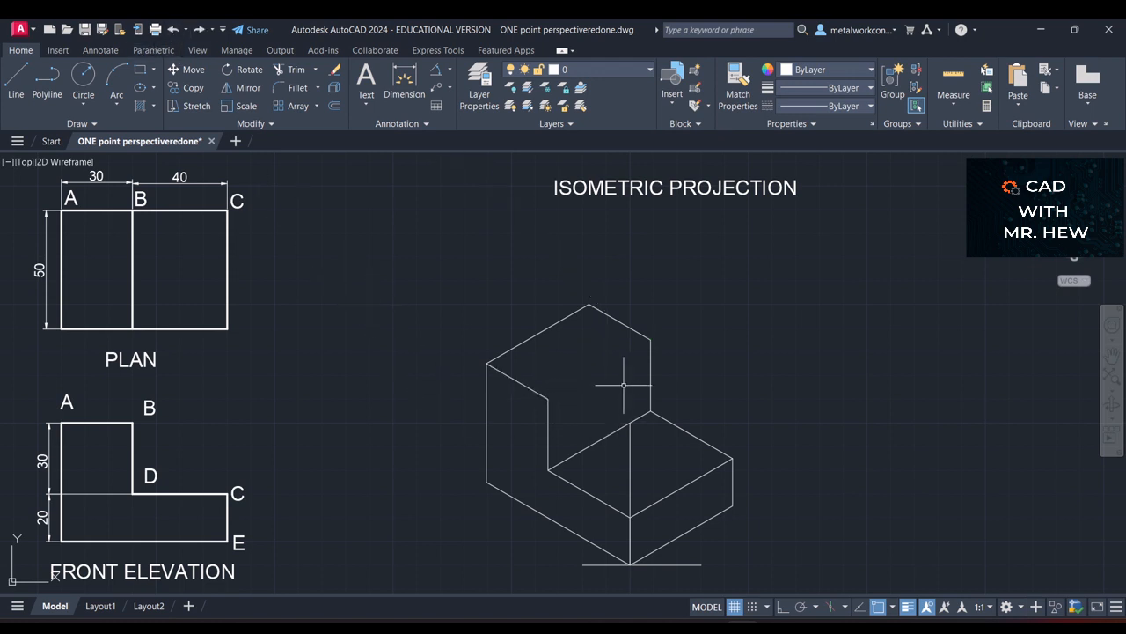
key(Return)
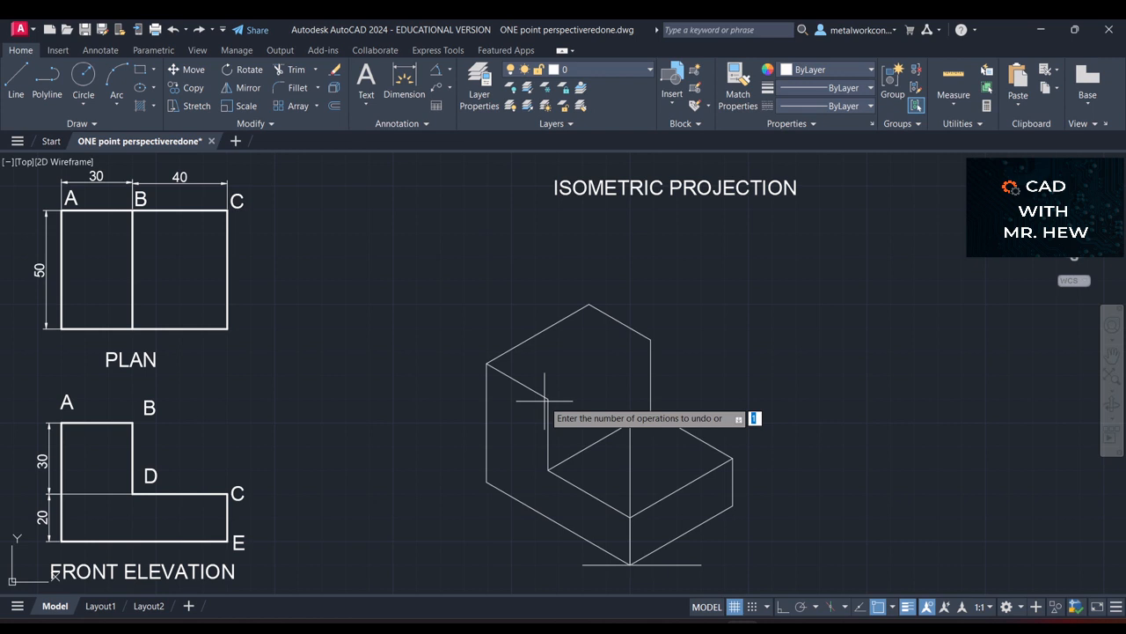
key(Escape)
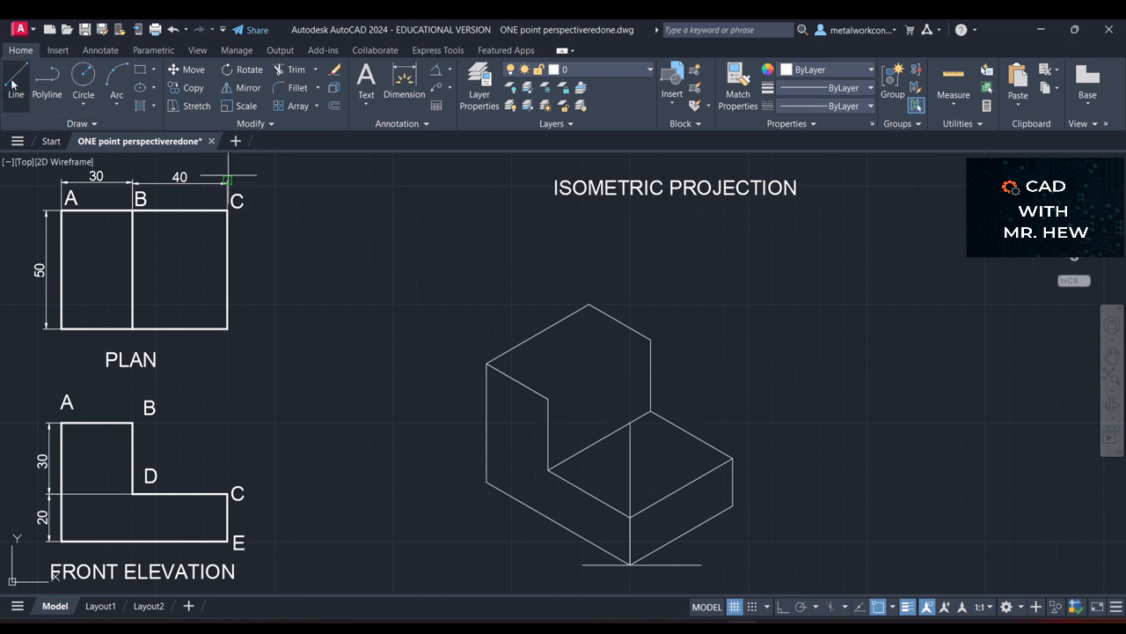
Draw a 50-unit line at 30° from the upper end of the step's short vertical edge.
click(12, 84)
click(547, 398)
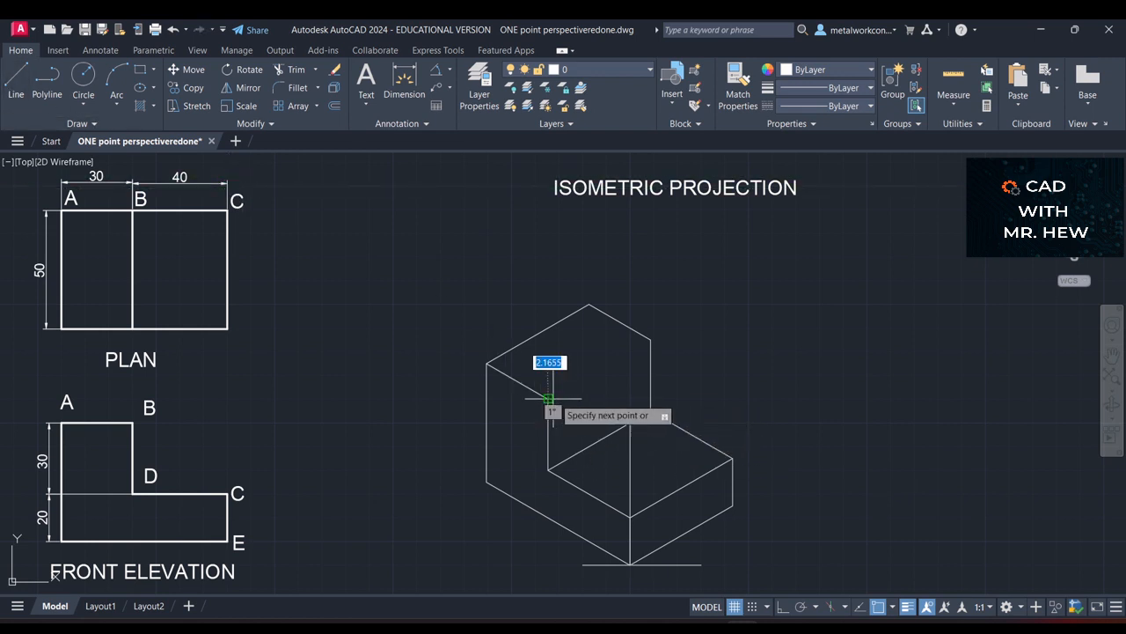
text(50)
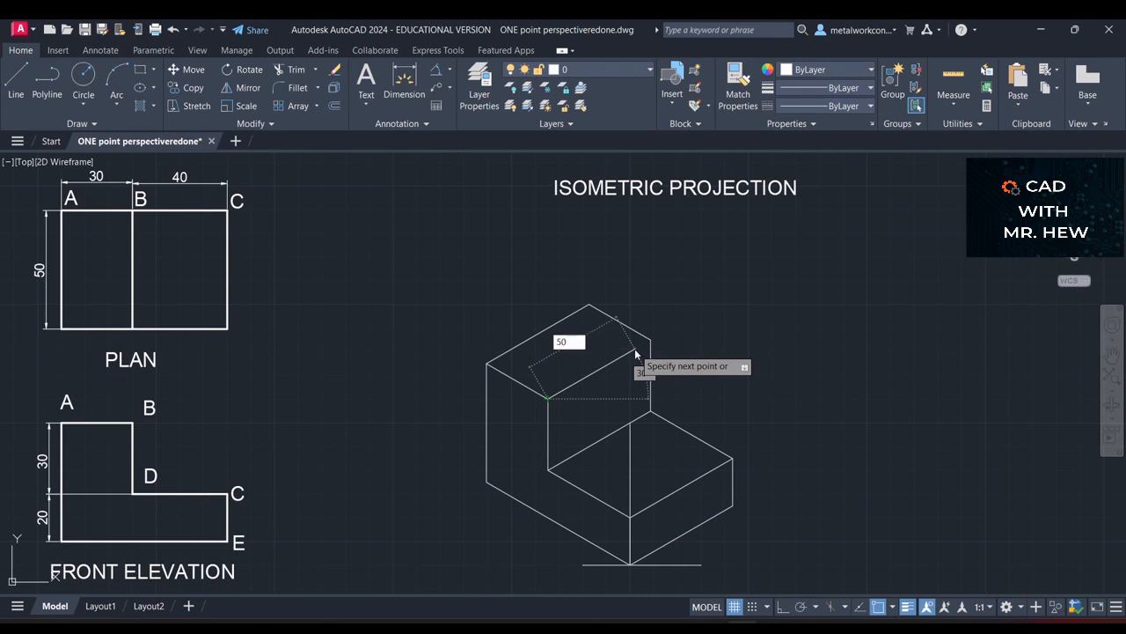
key(Tab)
text(3)
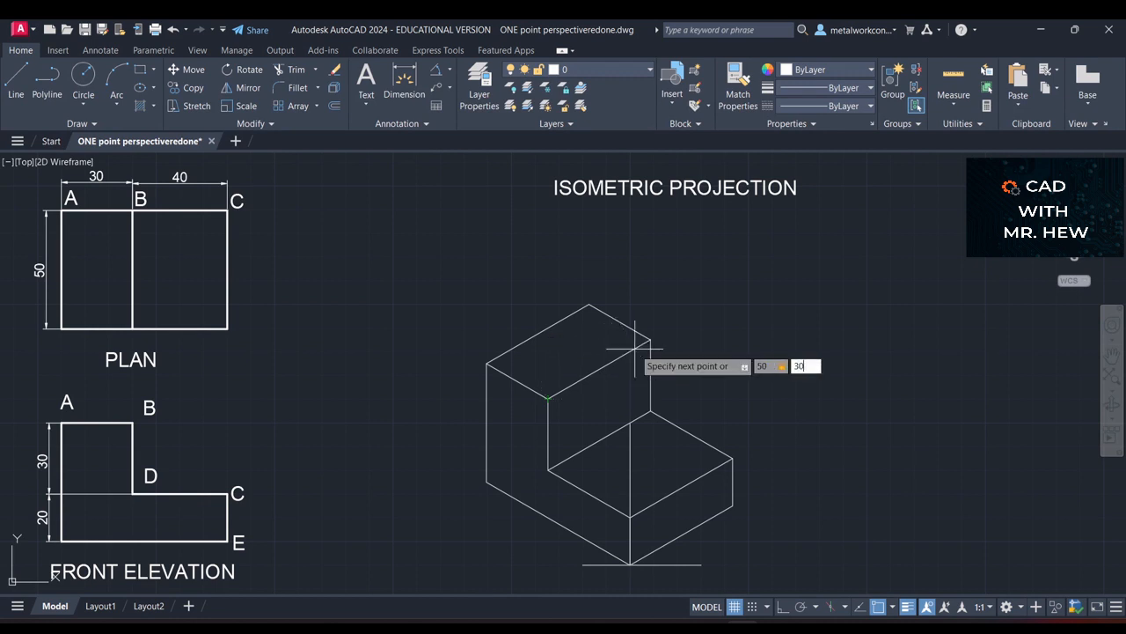
text(0)
key(Return)
key(Escape)
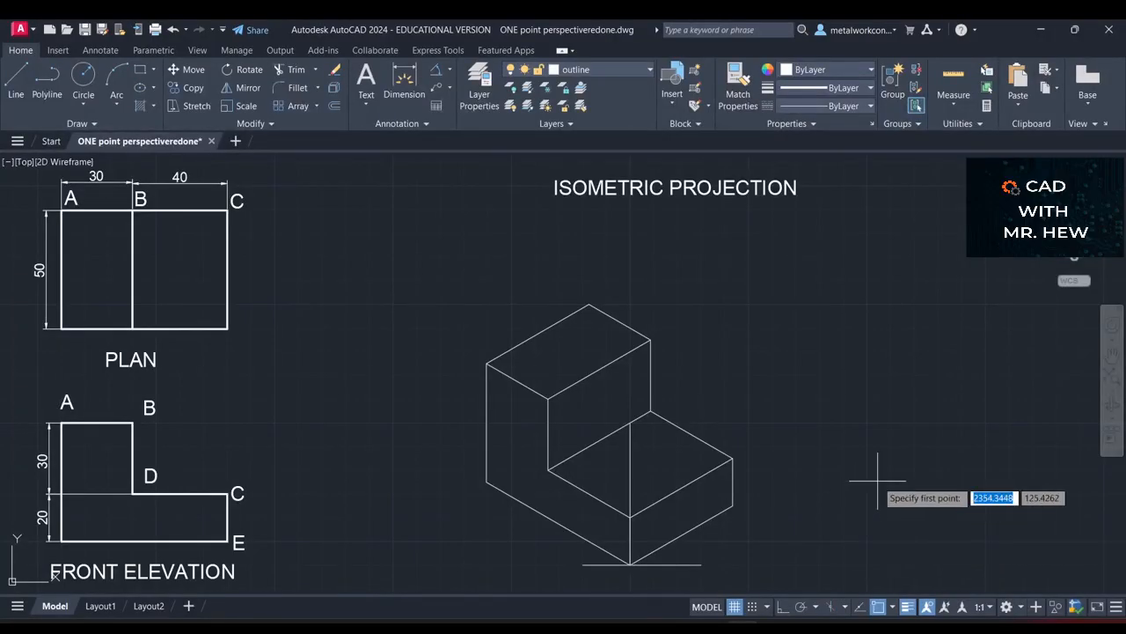
On the outline layer, trace the closed four-sided end face of the lower block from the lowest corner.
click(629, 563)
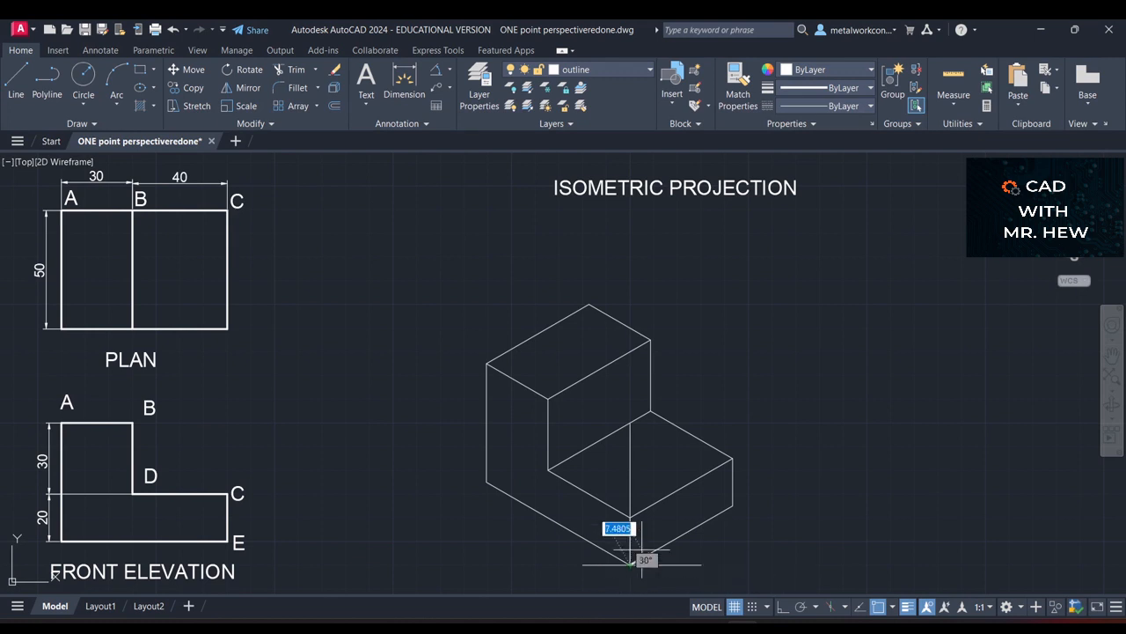
click(732, 504)
click(732, 458)
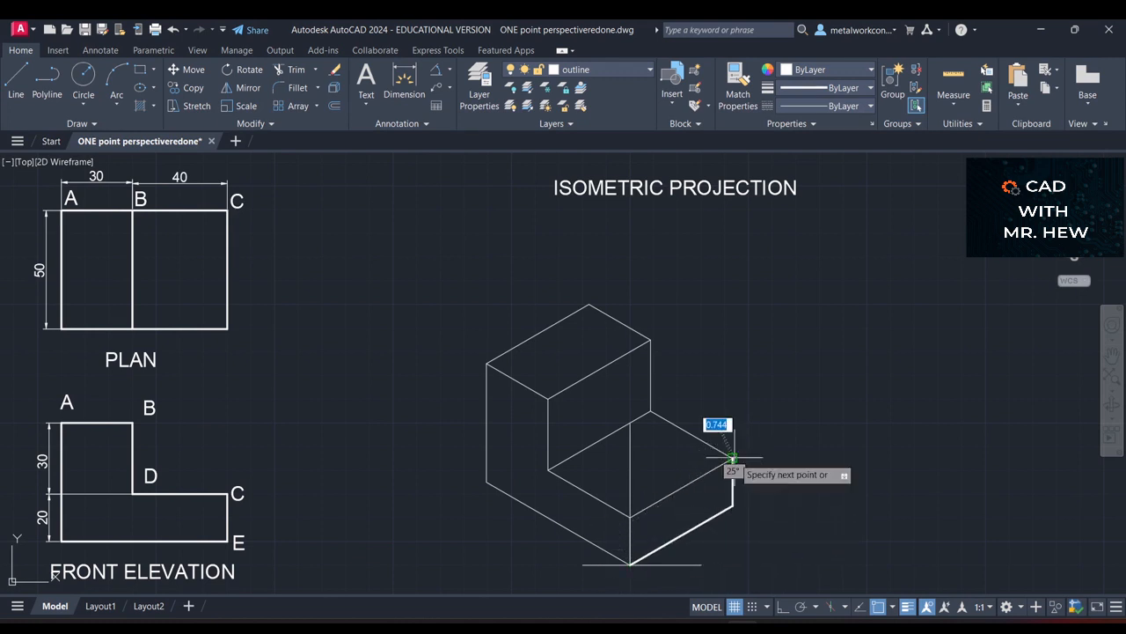
click(630, 517)
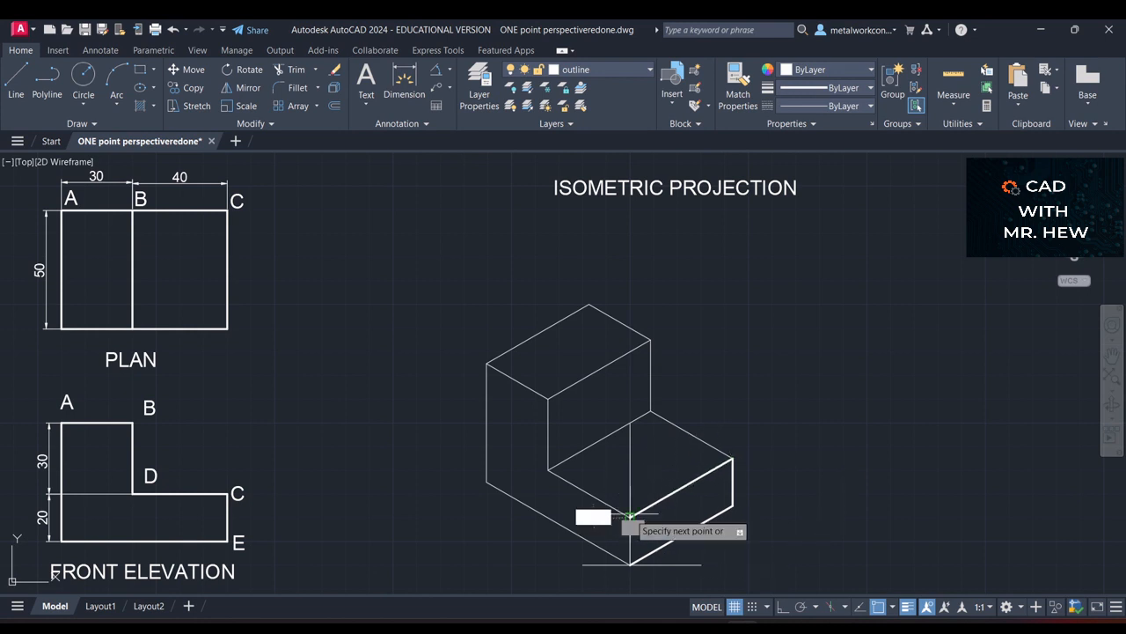
click(630, 564)
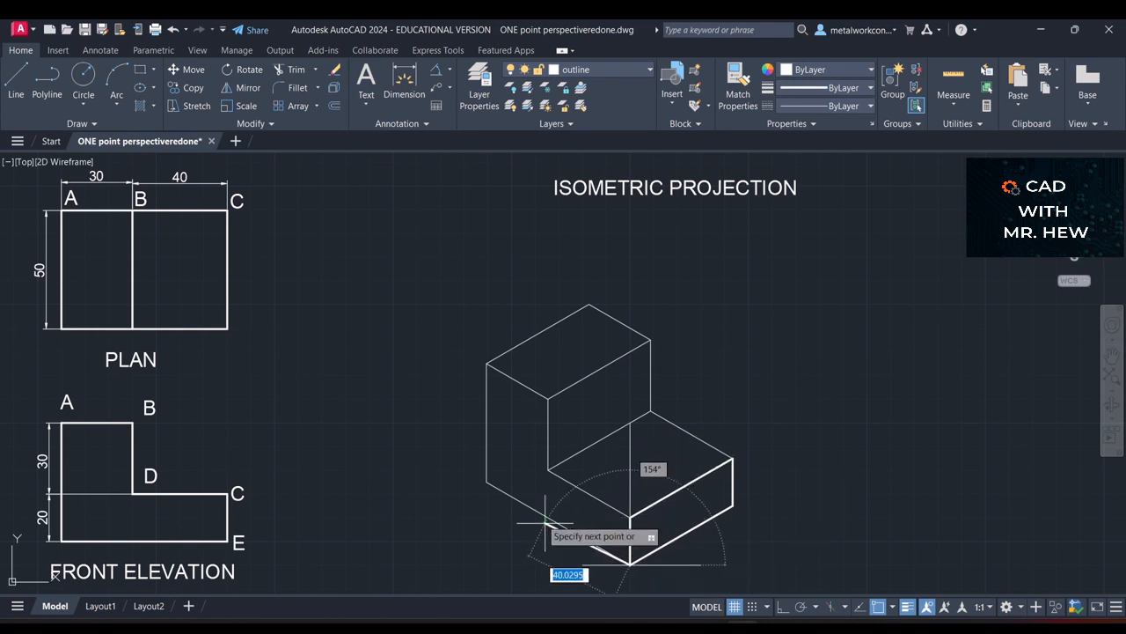
Continue the outline from the lowest corner around the L-shaped side face to the lower block's nearest upper corner.
click(487, 482)
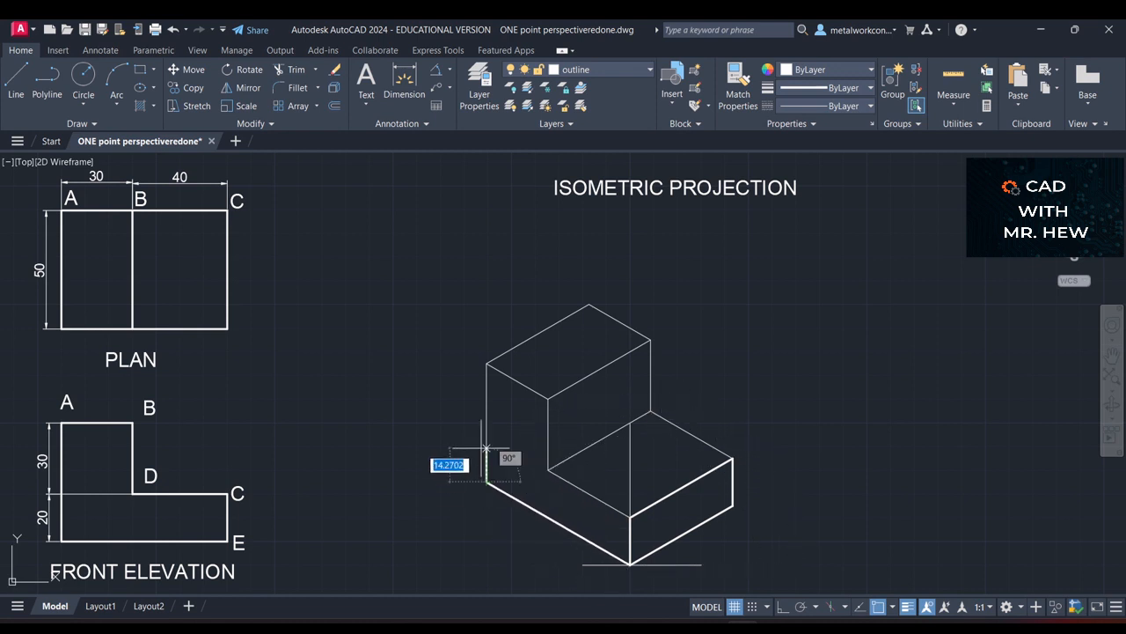
click(486, 362)
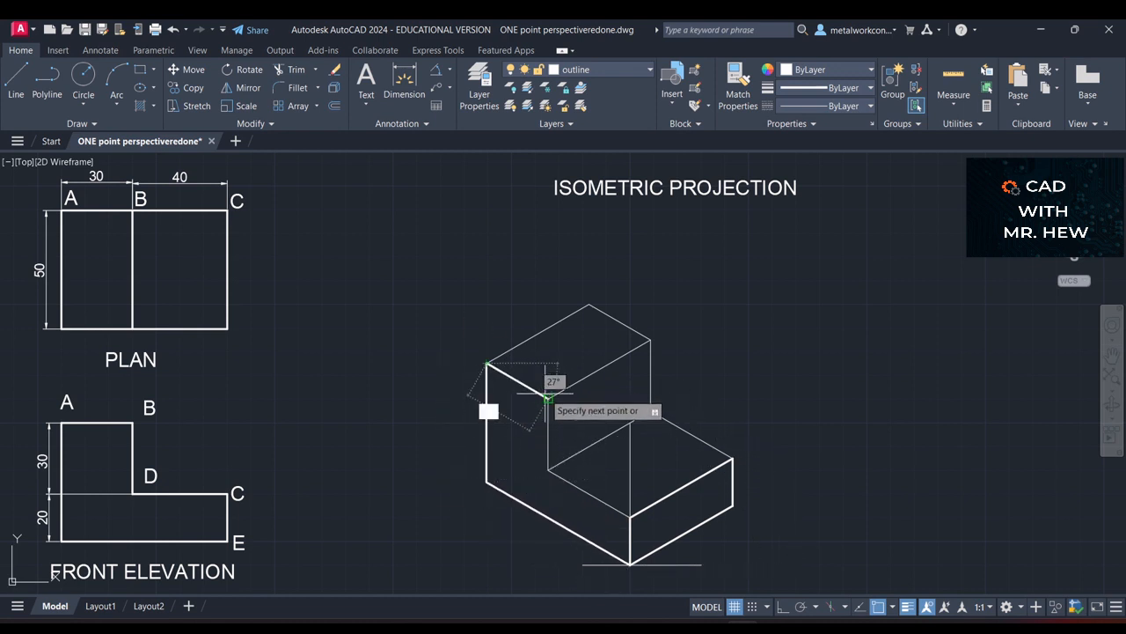
click(548, 399)
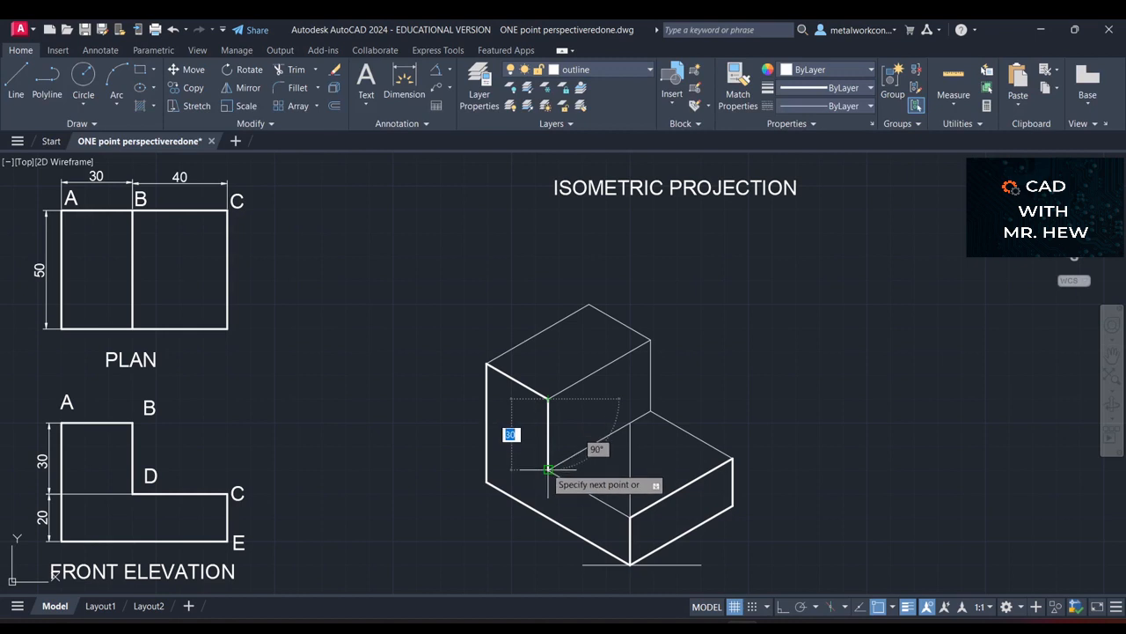
click(549, 471)
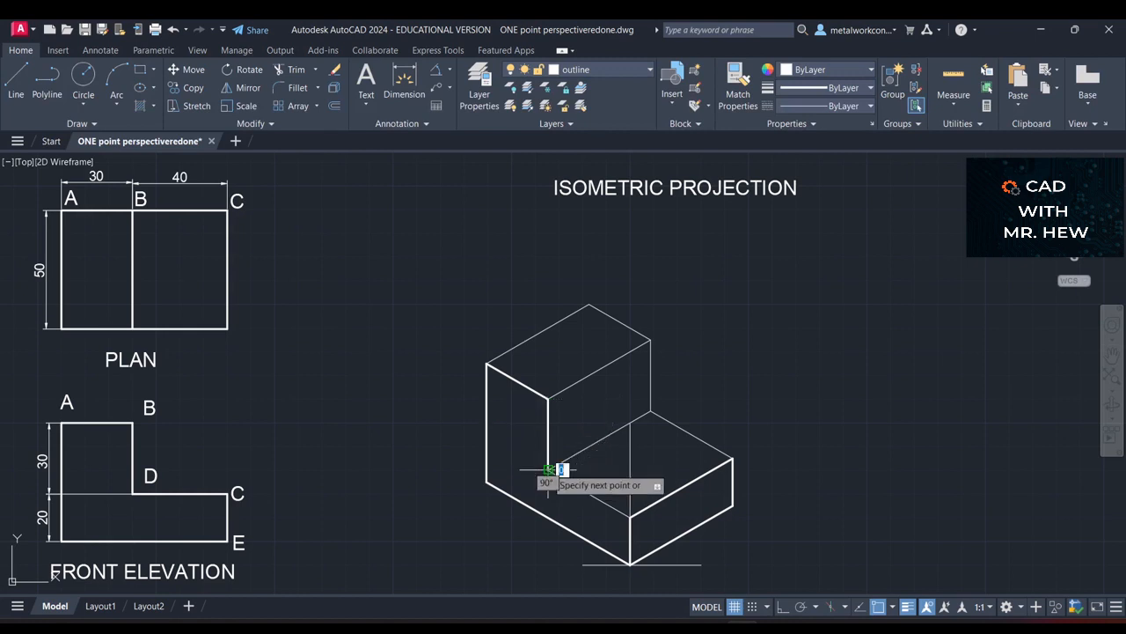
click(630, 518)
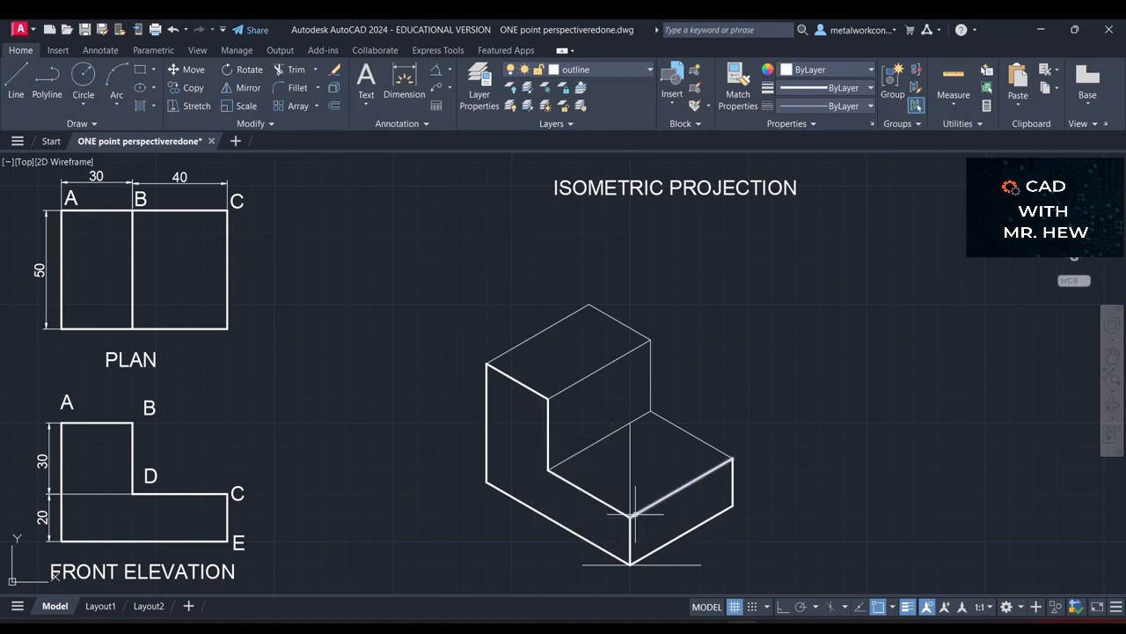
Trace the three remaining edges of the upper block's top face on the outline layer.
key(Return)
click(486, 362)
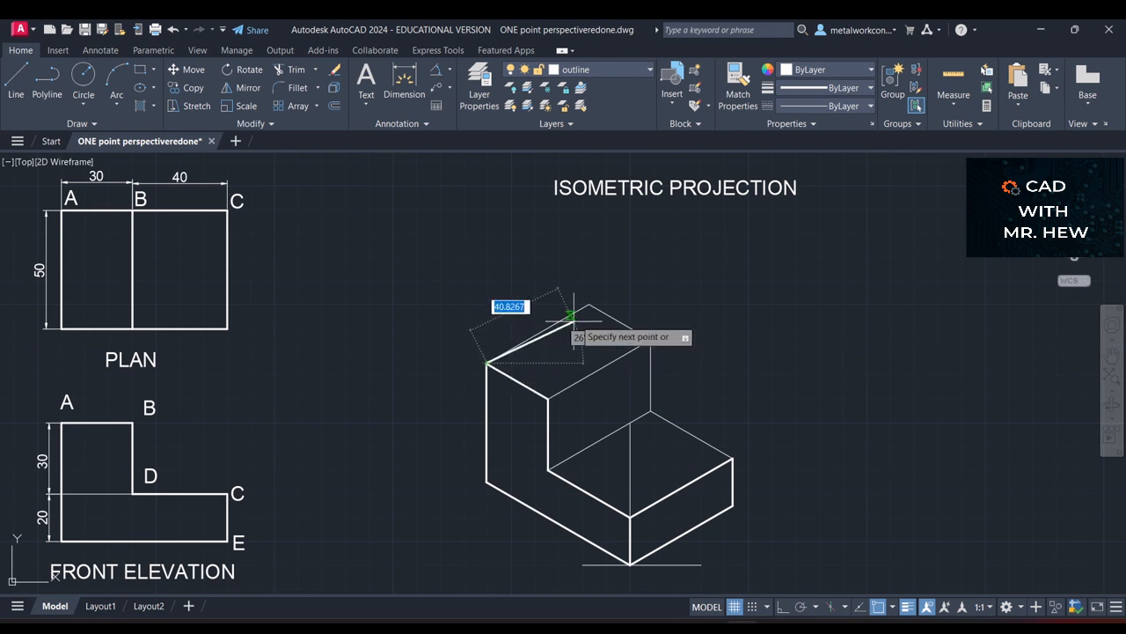
click(589, 305)
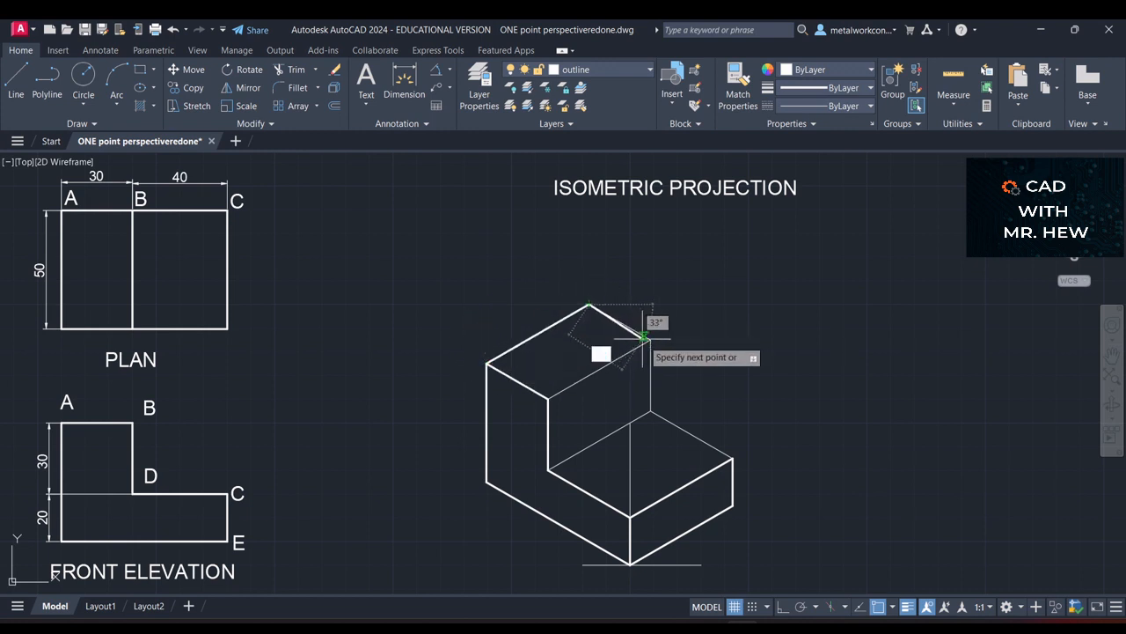
click(650, 339)
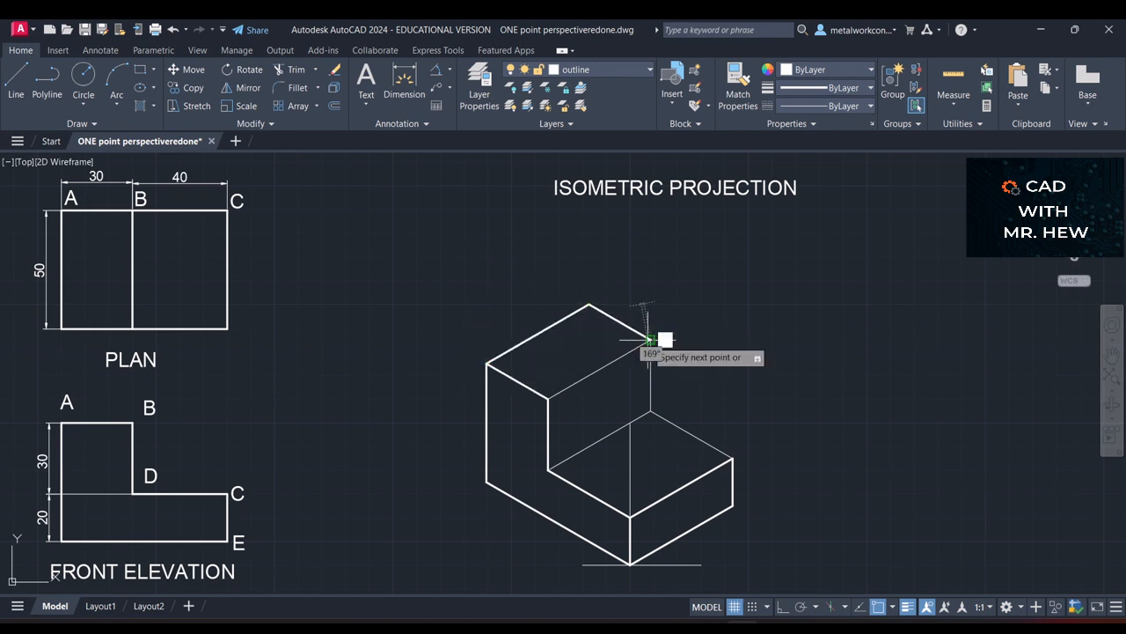
click(547, 398)
key(Return)
Trace the riser's far vertical edge and its base edge along the step on the outline layer.
key(Return)
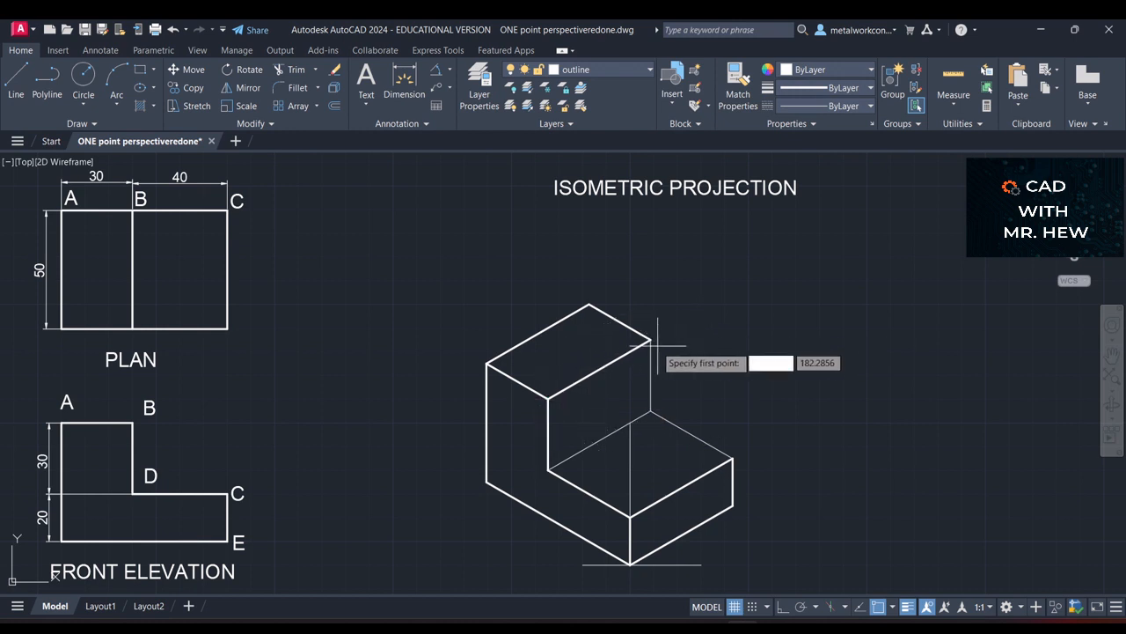
click(650, 338)
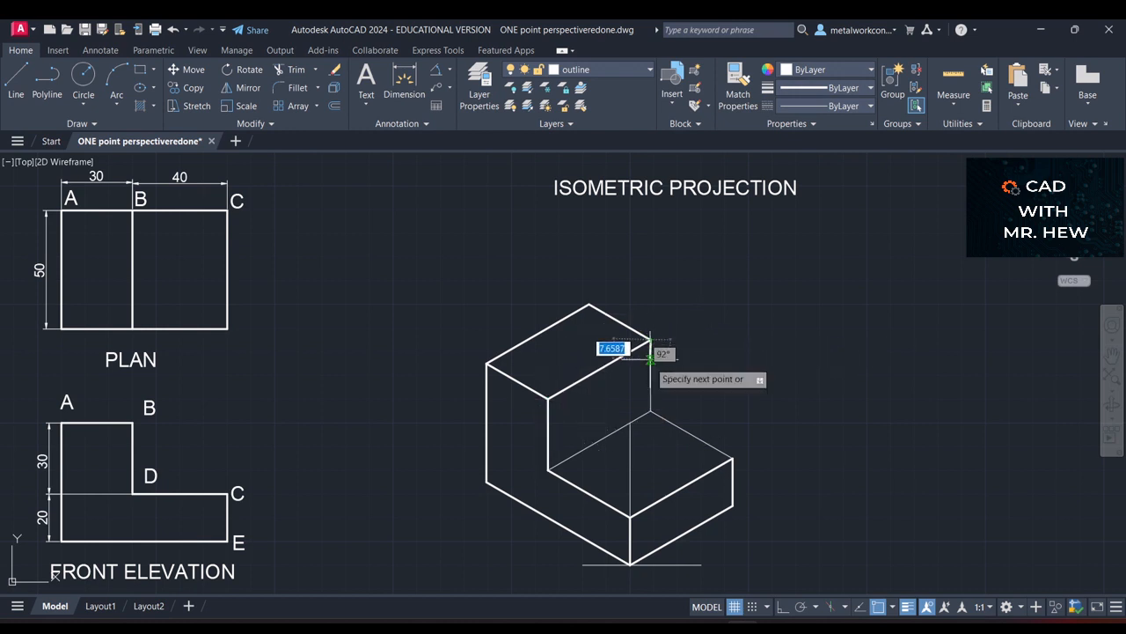
click(650, 411)
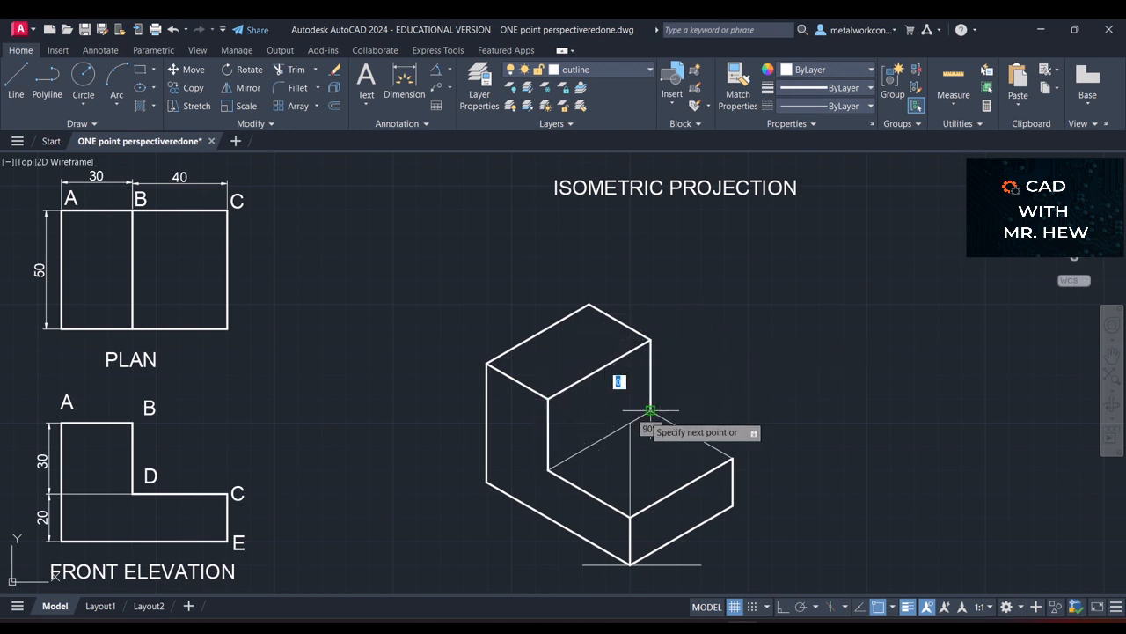
click(548, 469)
key(Return)
Trace the lower step's rear top edge from the riser's base to the far upper corner of the end face.
key(Return)
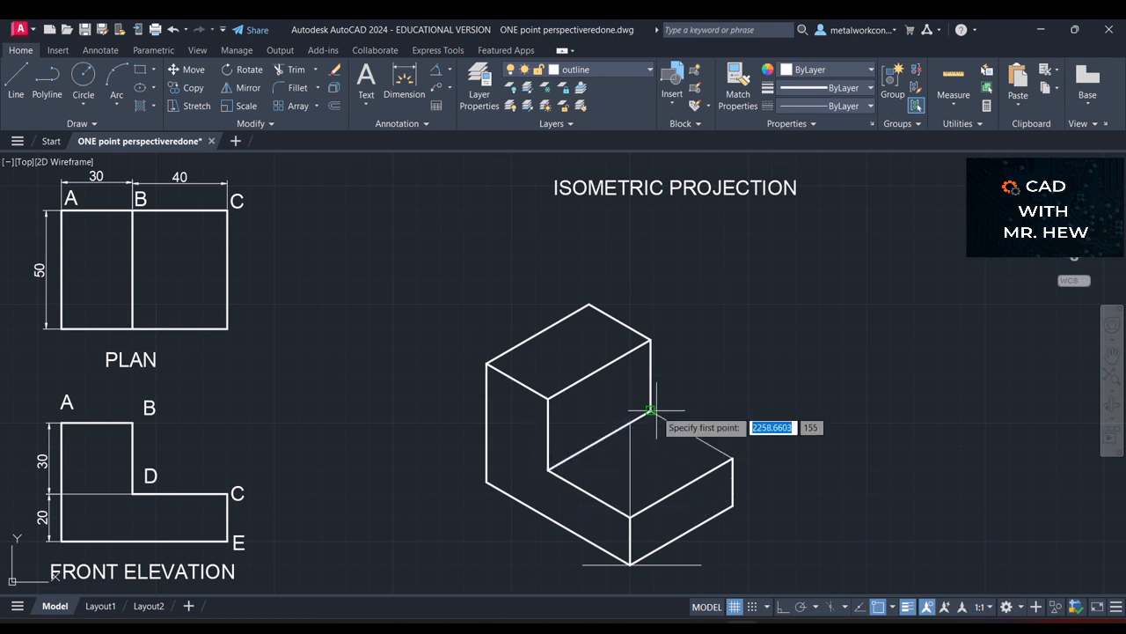
click(650, 411)
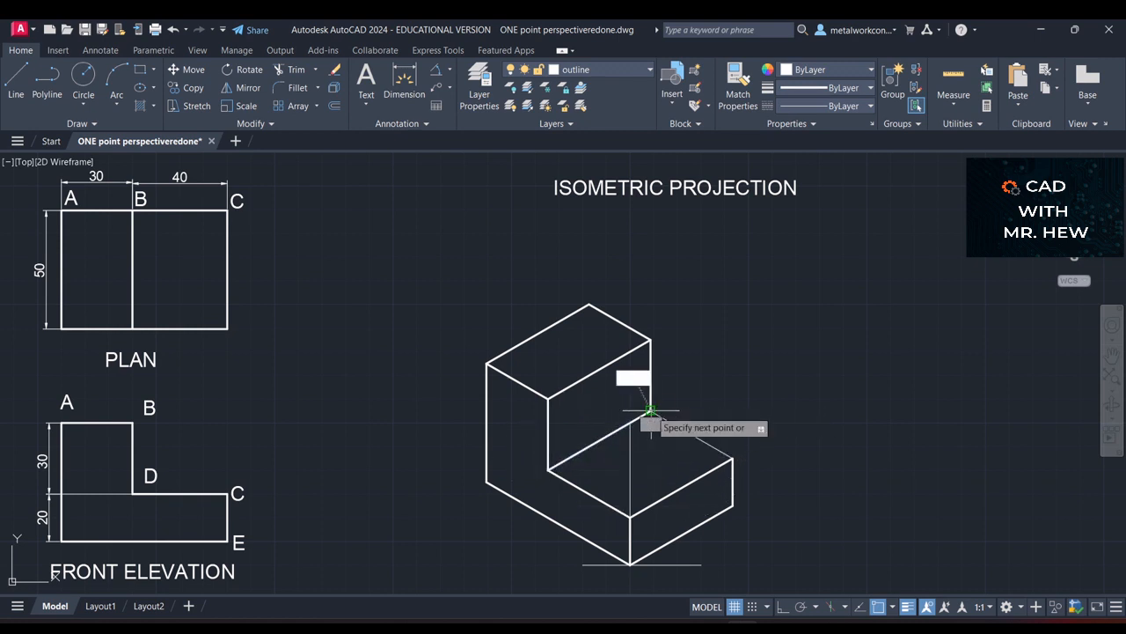
click(733, 457)
key(Return)
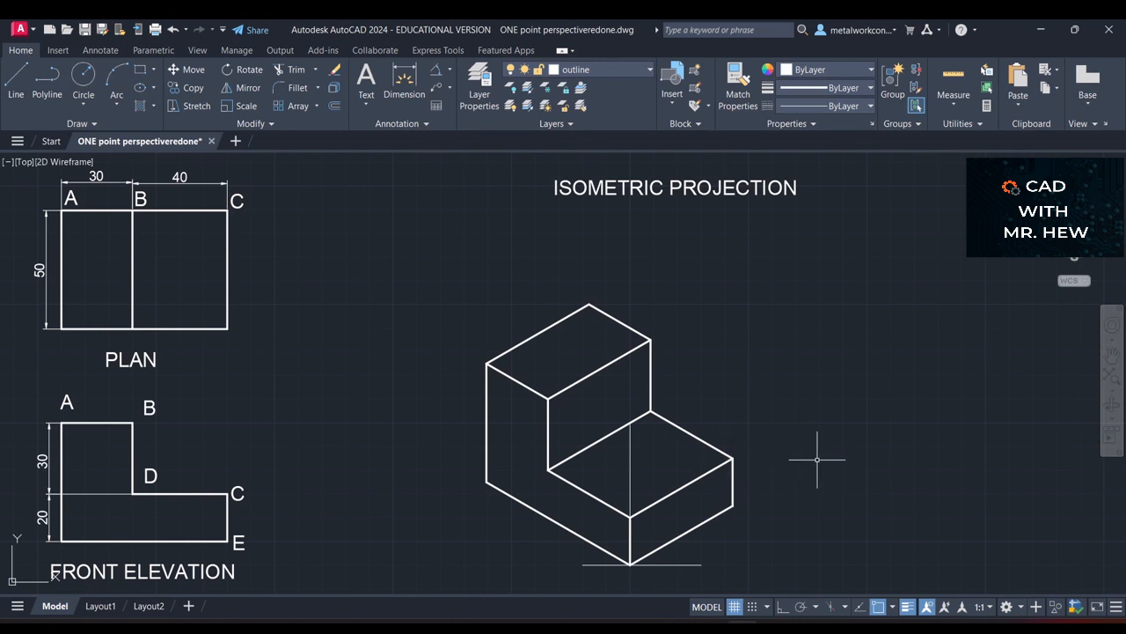